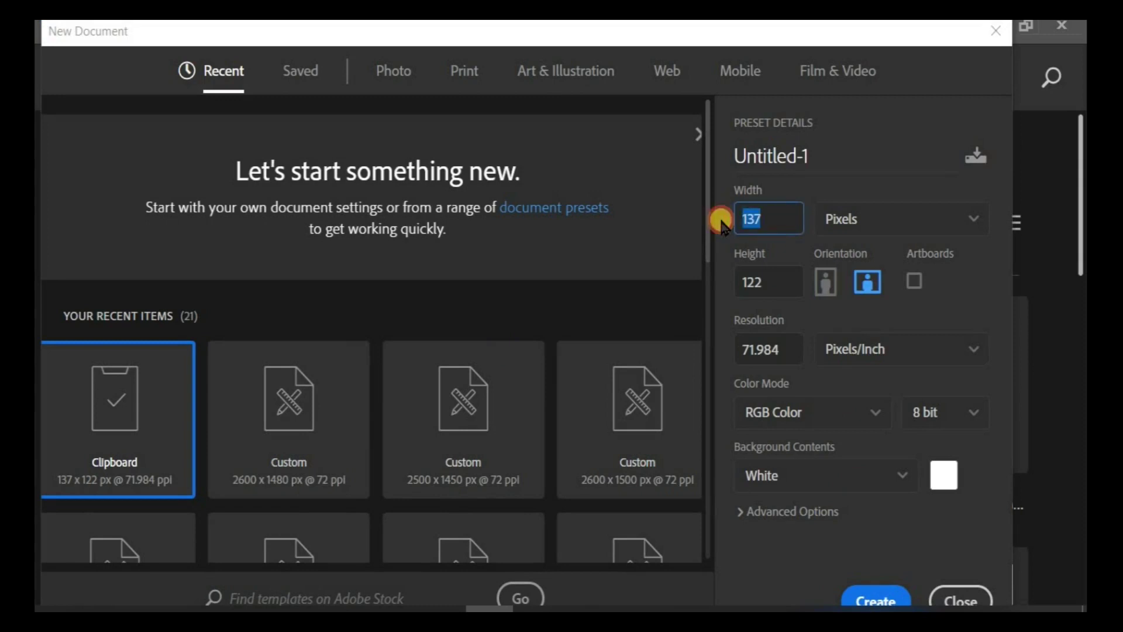
# Step: Create a new landscape RGB document with a height of 1450 pixels and a white background
pyautogui.write('1450')
pyautogui.press('Return')
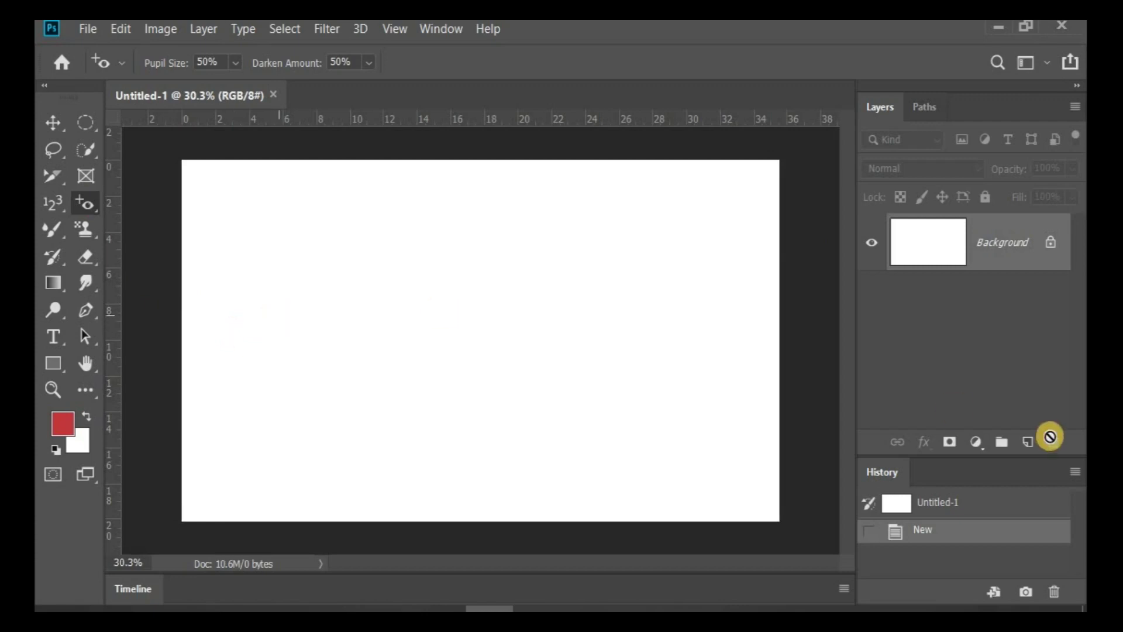
# Step: Add a blank layer and make a small circular selection near the canvas's upper-left corner
pyautogui.click(1028, 442)
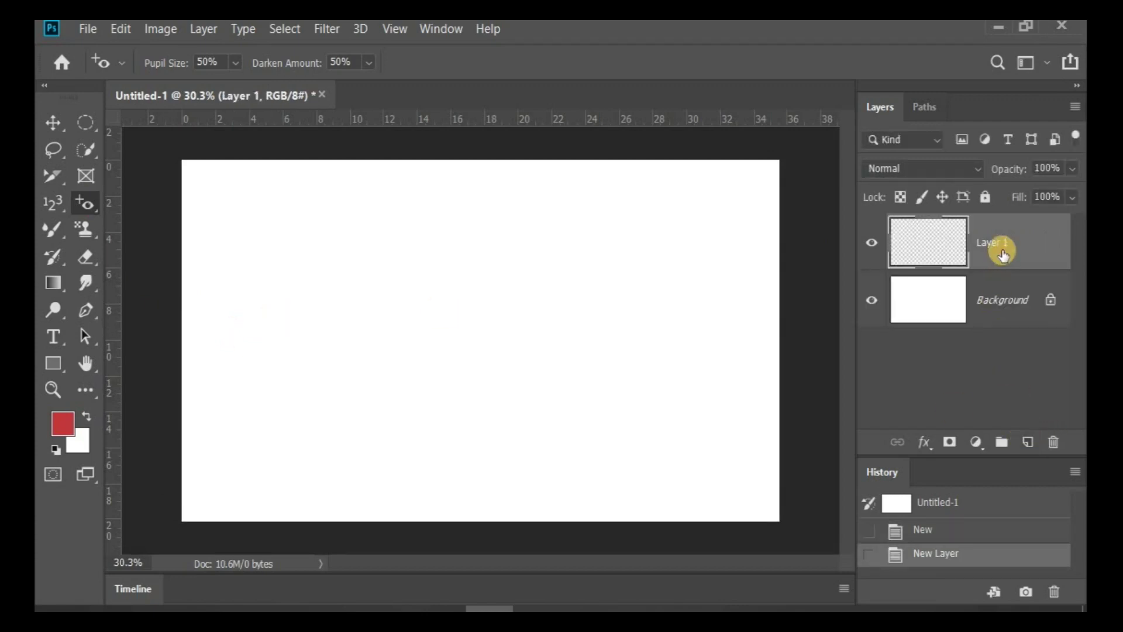
pyautogui.click(85, 122)
pyautogui.moveTo(226, 185); pyautogui.dragTo(261, 224)
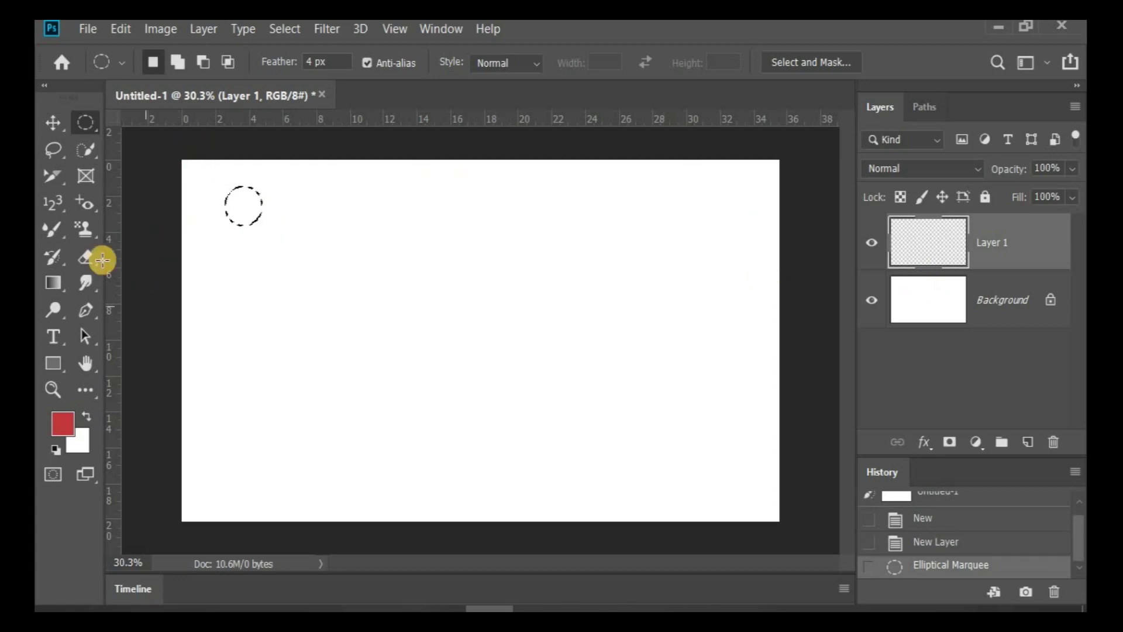
# Step: Edit the linear gradient for the Gradient tool and set its starting color stop to bright blue 1c20ea
pyautogui.click(56, 281)
pyautogui.click(125, 280)
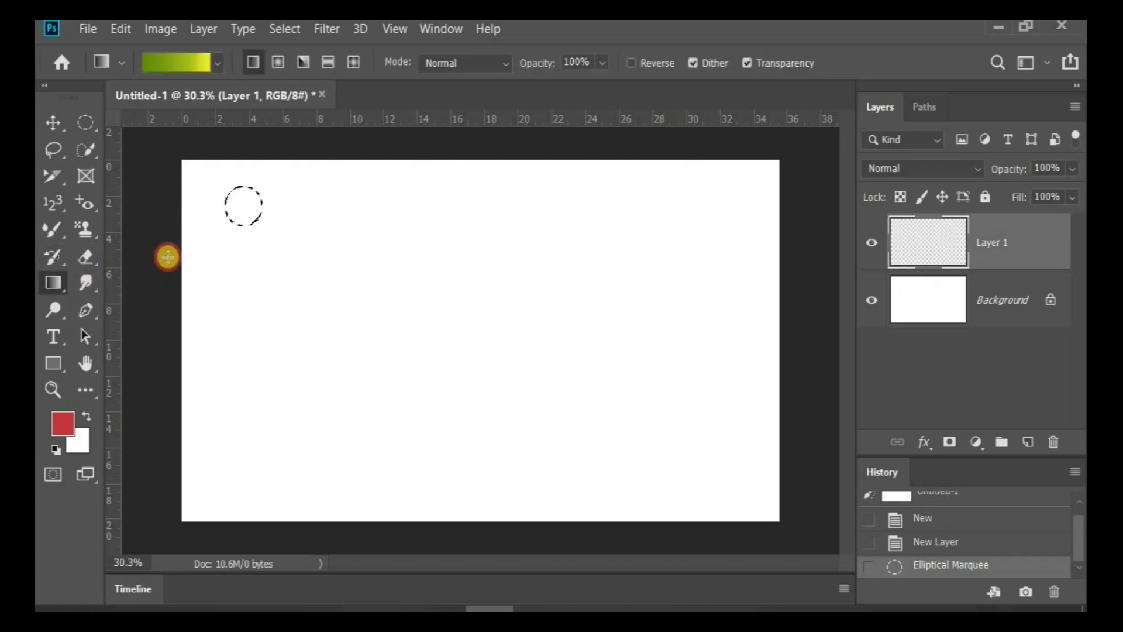
pyautogui.click(186, 64)
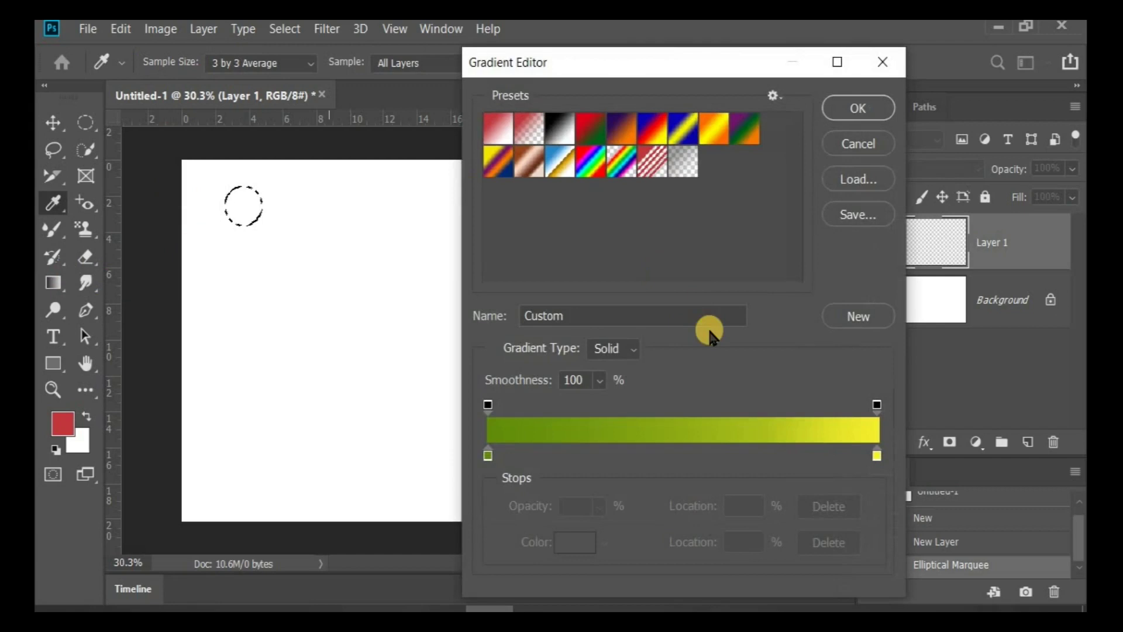
pyautogui.doubleClick(489, 456)
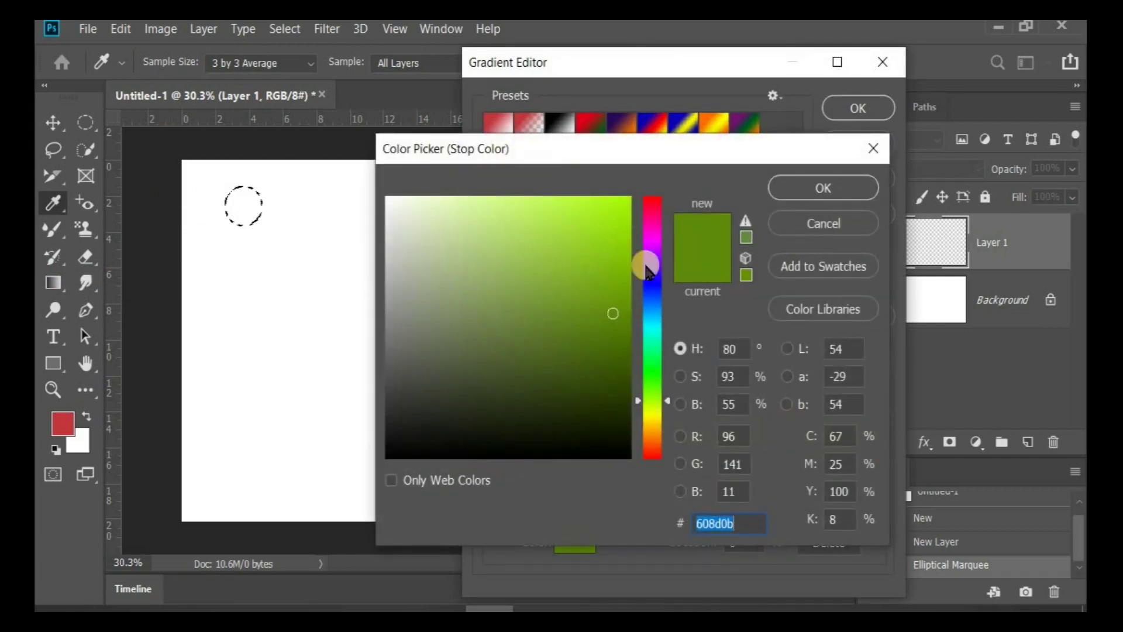
pyautogui.moveTo(657, 409); pyautogui.dragTo(659, 287)
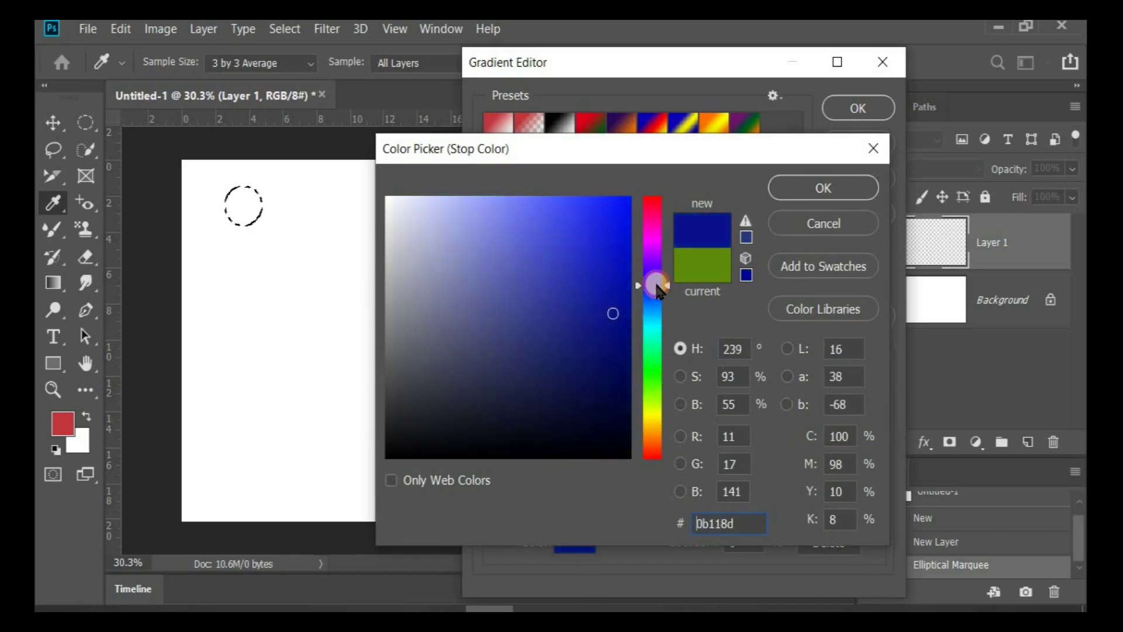
pyautogui.click(602, 219)
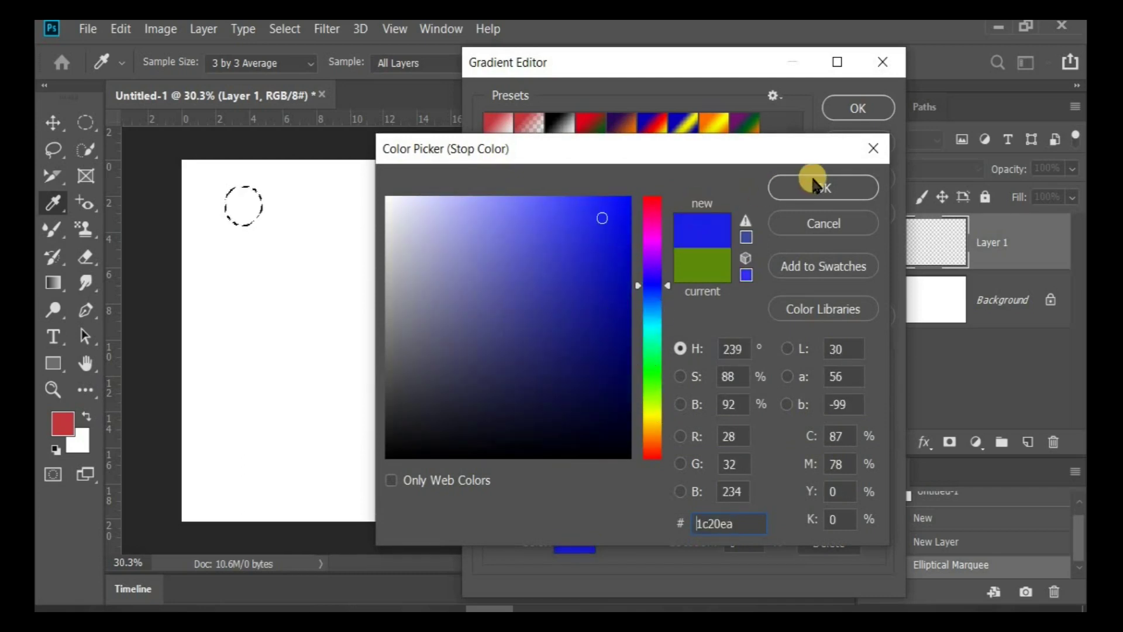
pyautogui.click(816, 186)
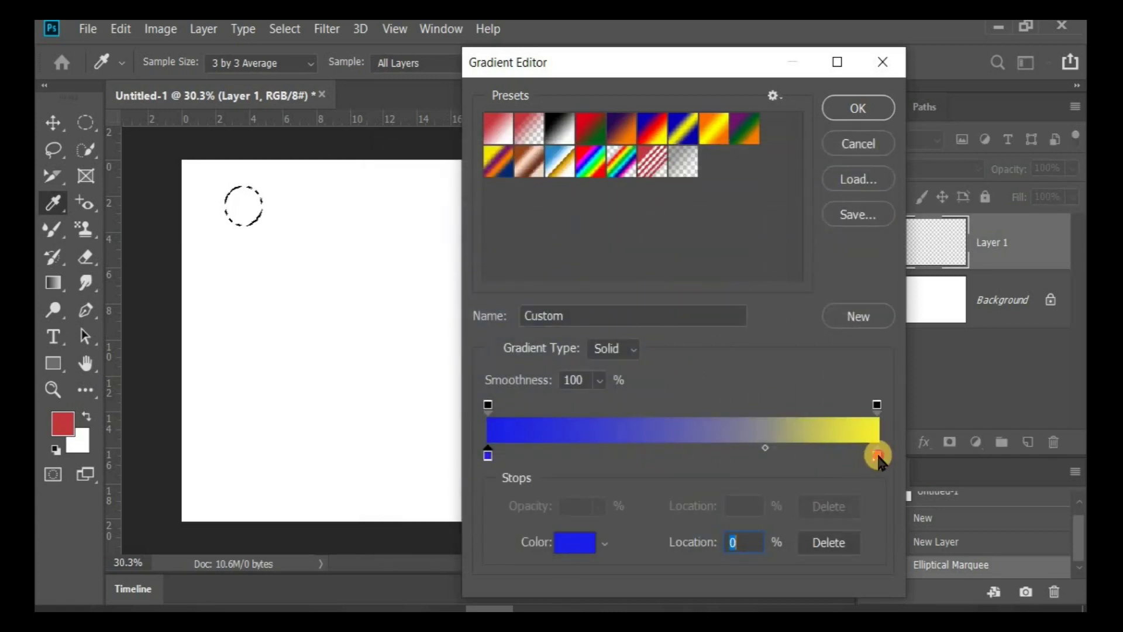
# Step: Set the gradient's end color stop to a soft light sky blue and accept the edited gradient
pyautogui.doubleClick(878, 456)
pyautogui.click(653, 319)
pyautogui.moveTo(652, 319); pyautogui.dragTo(652, 316)
pyautogui.moveTo(612, 202); pyautogui.dragTo(617, 203)
pyautogui.click(828, 187)
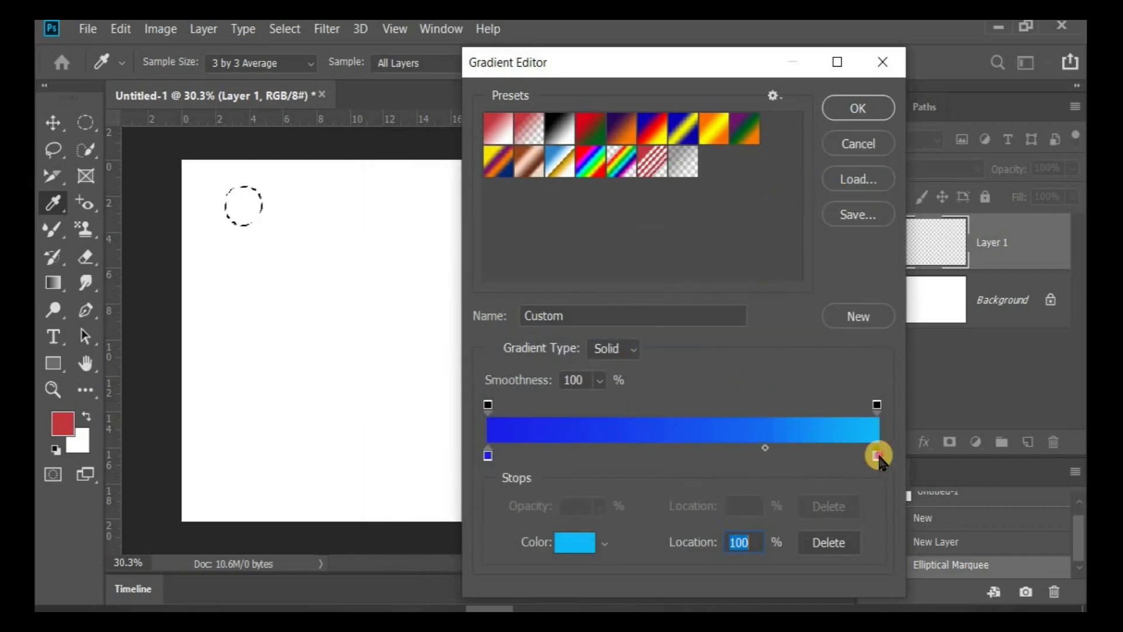
pyautogui.doubleClick(877, 456)
pyautogui.moveTo(556, 221); pyautogui.dragTo(518, 206)
pyautogui.click(828, 186)
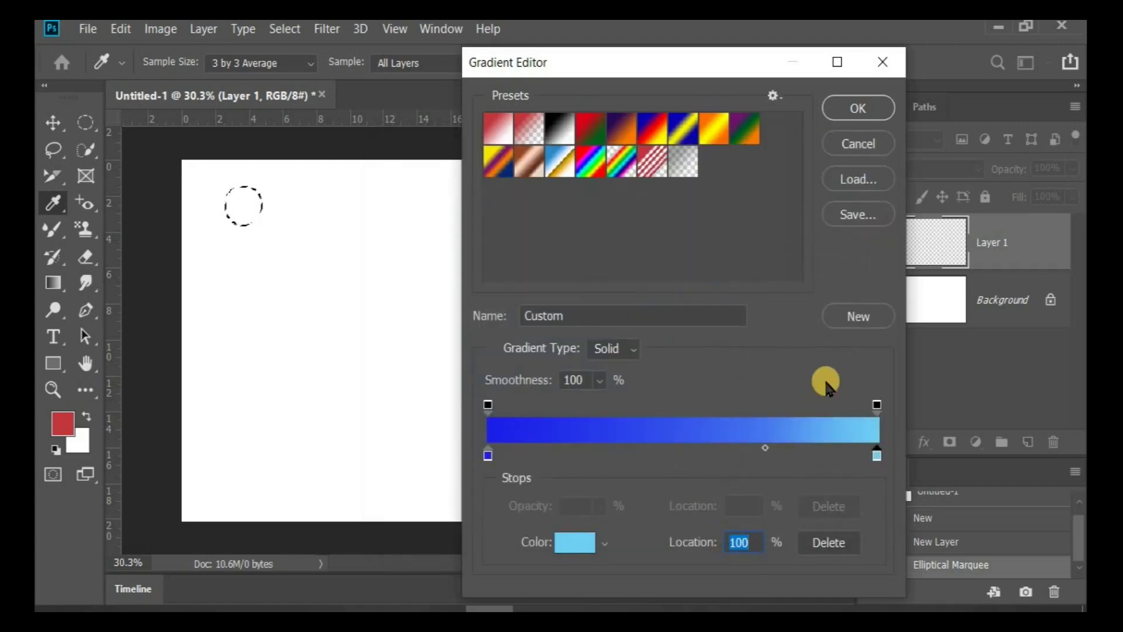
pyautogui.click(858, 107)
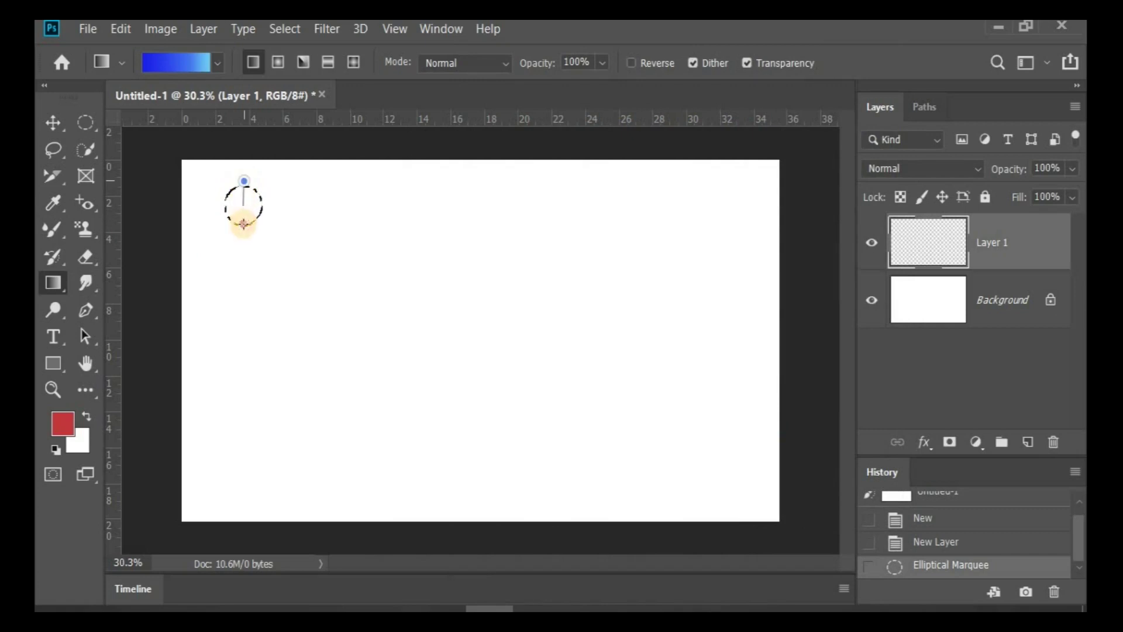
# Step: Try filling the circular selection with the blue gradient running from its upper edge downward
pyautogui.moveTo(245, 230); pyautogui.dragTo(246, 231)
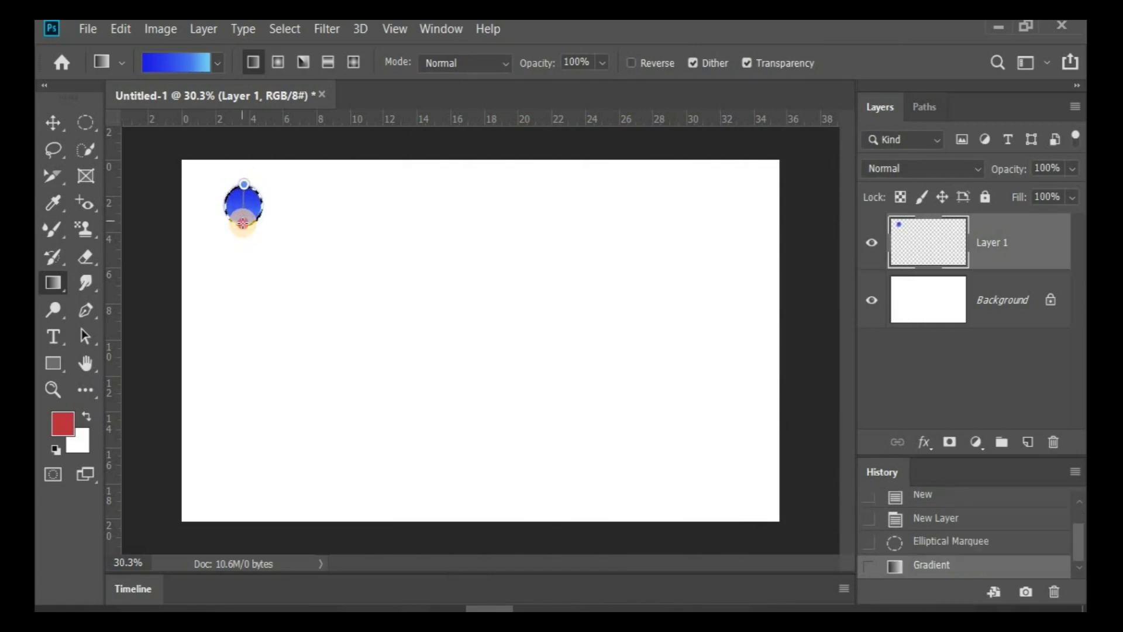
pyautogui.moveTo(235, 219); pyautogui.dragTo(235, 219)
pyautogui.scroll(5, 221, 170)
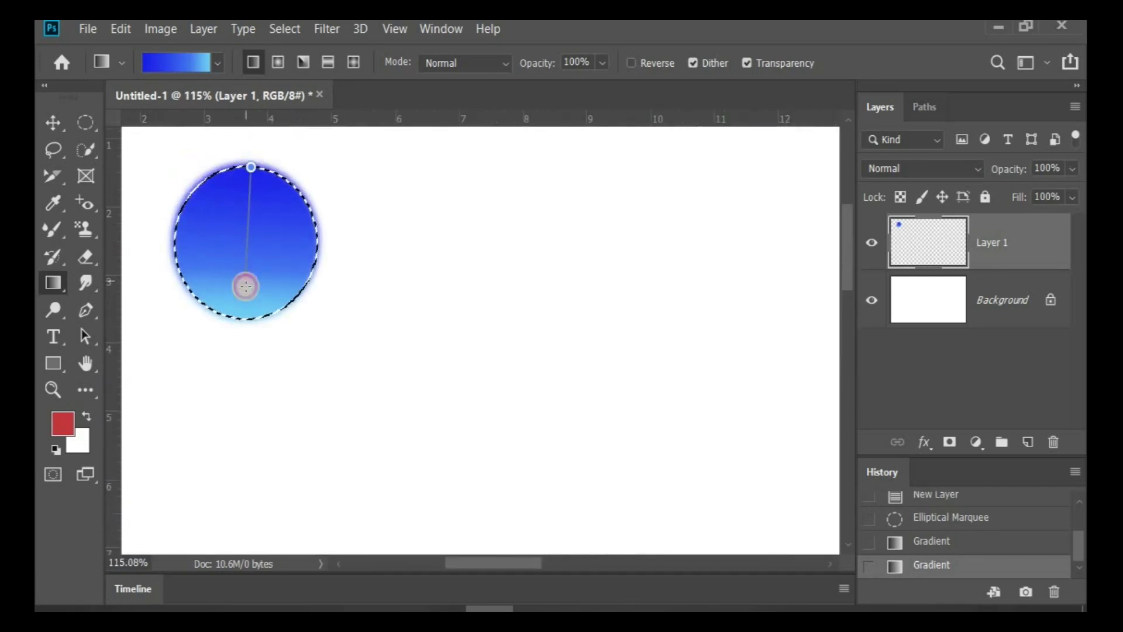
pyautogui.moveTo(246, 286); pyautogui.dragTo(246, 287)
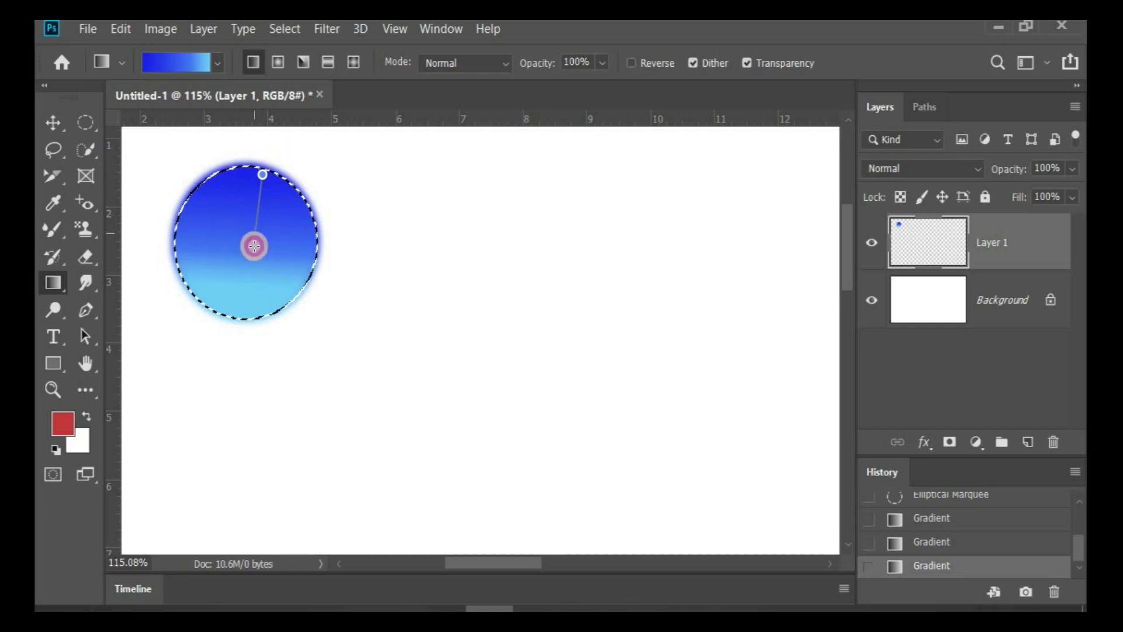
pyautogui.moveTo(254, 246); pyautogui.dragTo(254, 247)
# Step: Fill the circular selection horizontally with the gradient, dark blue on its left and light blue on its right, and deselect it
pyautogui.moveTo(174, 237); pyautogui.dragTo(252, 238)
pyautogui.moveTo(174, 232); pyautogui.dragTo(228, 234)
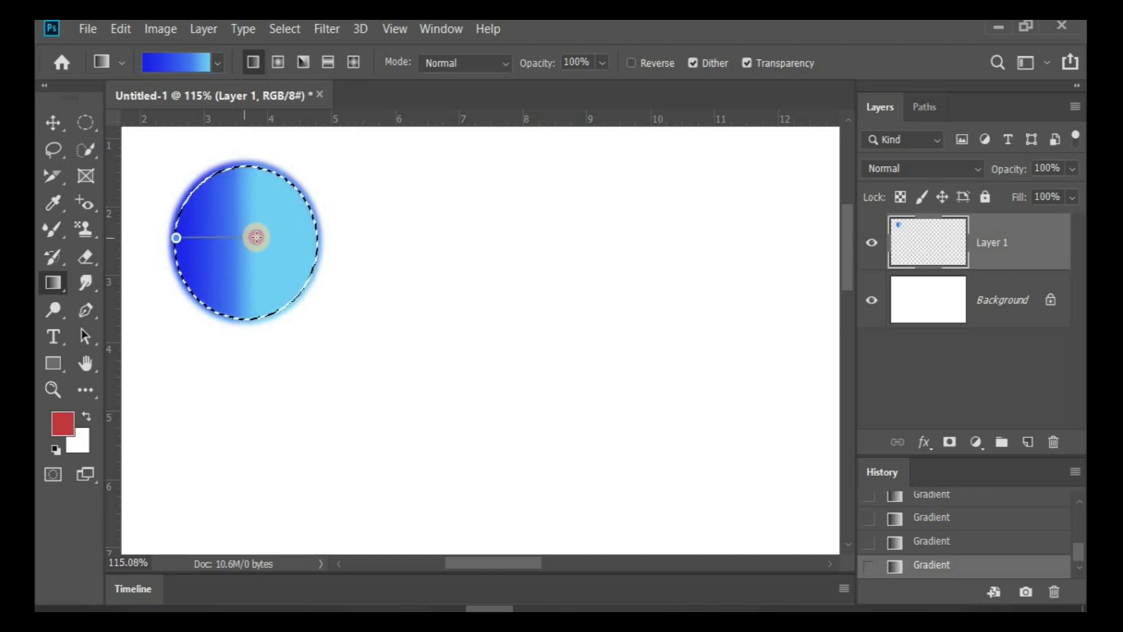
pyautogui.moveTo(260, 235); pyautogui.dragTo(259, 234)
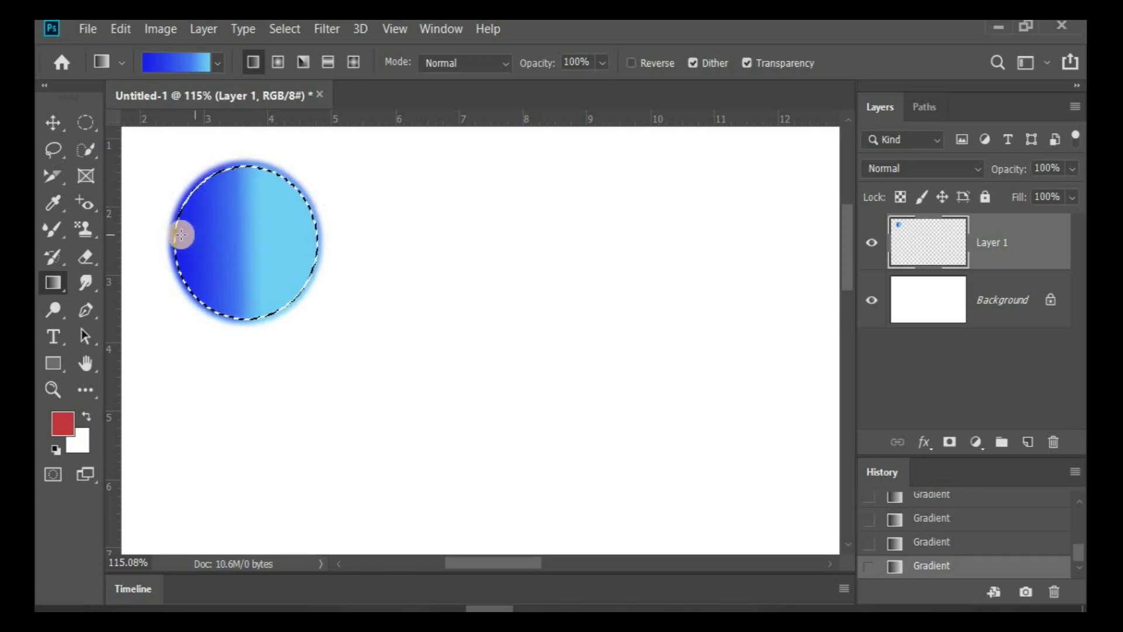
pyautogui.moveTo(269, 234); pyautogui.dragTo(268, 234)
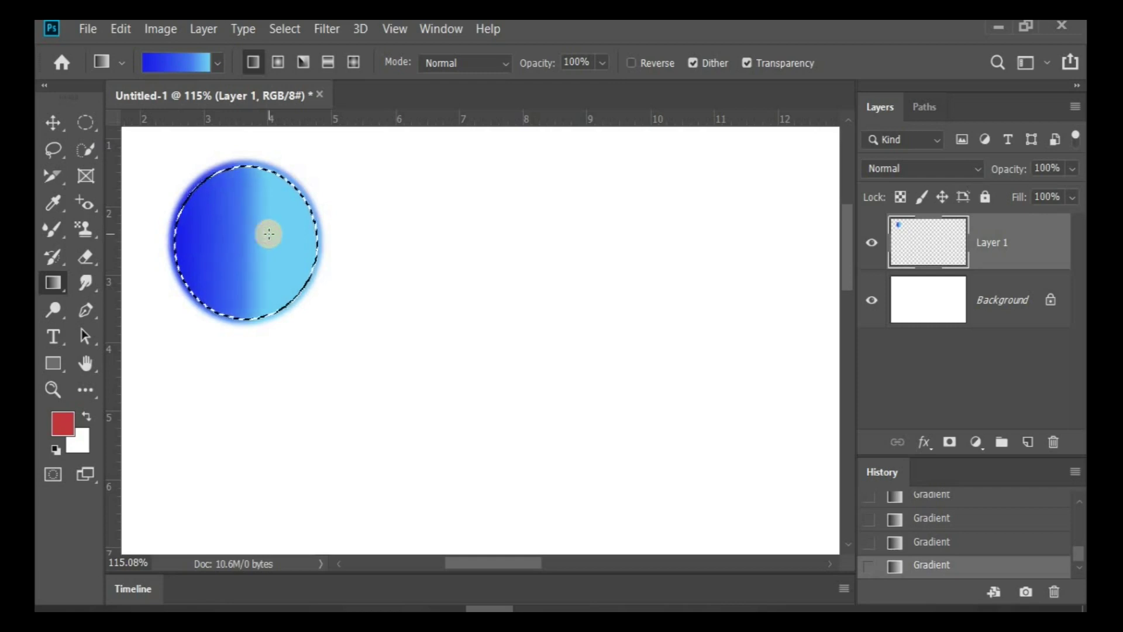
pyautogui.scroll(-3, 515, 275)
pyautogui.scroll(-1, 348, 216)
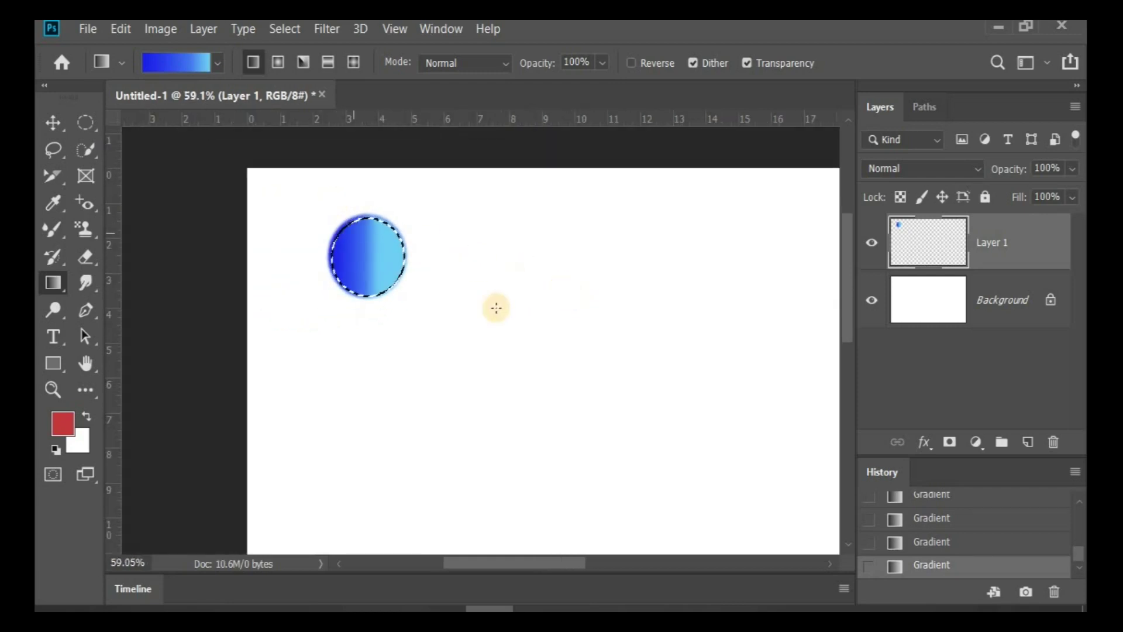
pyautogui.hotkey('ctrl', 'd')
pyautogui.scroll(-5, 199, 225)
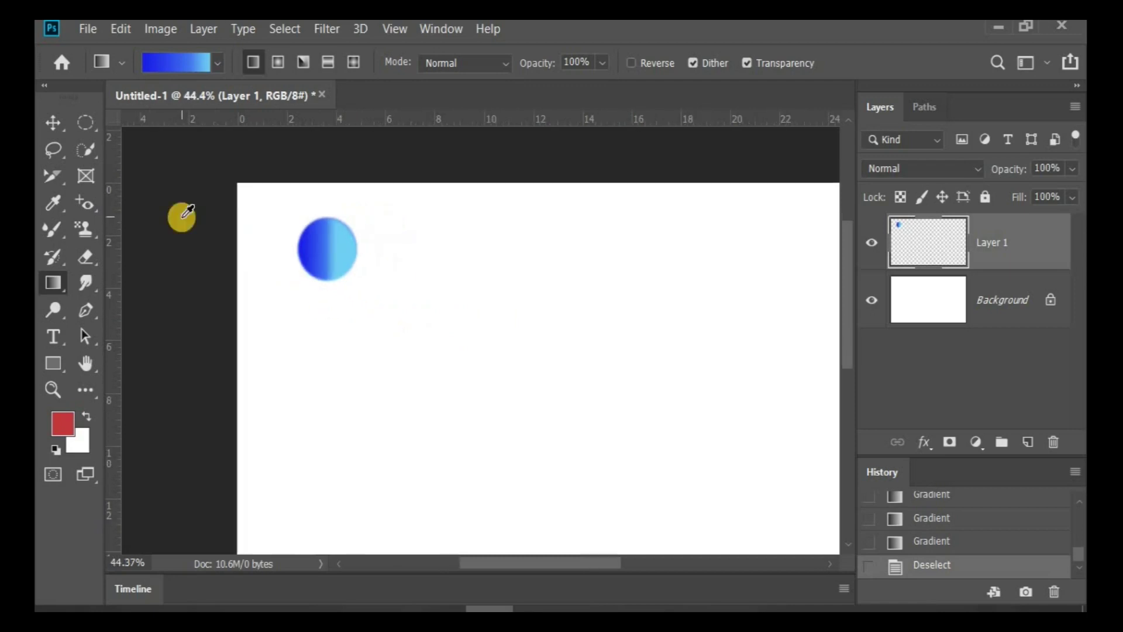
# Step: Set the Mixer Brush to a size of 145 and load it with the gradient circle as its paint sample
pyautogui.moveTo(51, 230)
pyautogui.mouseDown()
pyautogui.moveTo(113, 276)
pyautogui.moveTo(114, 289)
pyautogui.mouseUp()
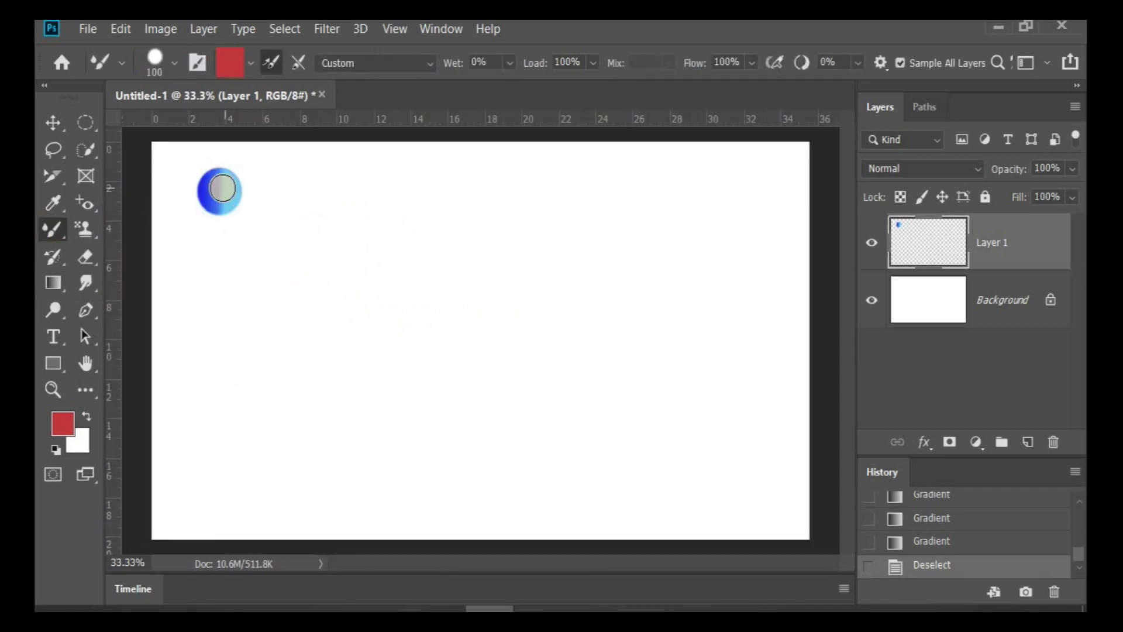
pyautogui.keyDown('alt'); pyautogui.rightClick(233, 198); pyautogui.keyUp('alt')
pyautogui.scroll(4, 202, 173)
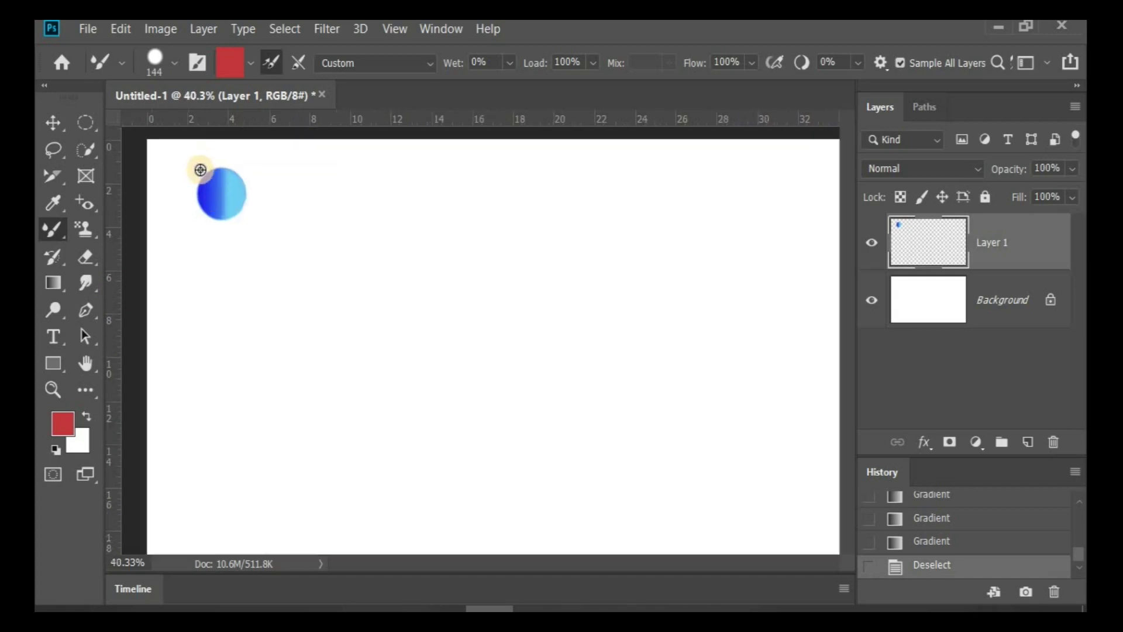
pyautogui.scroll(1, 242, 231)
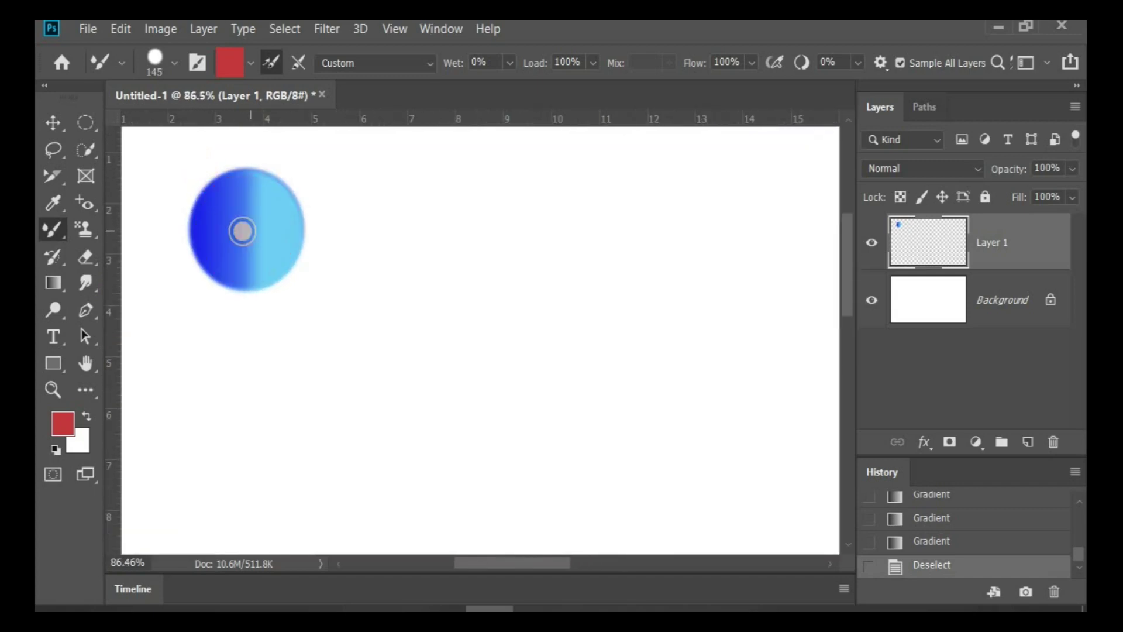
pyautogui.keyDown('alt'); pyautogui.click(244, 229); pyautogui.keyUp('alt')
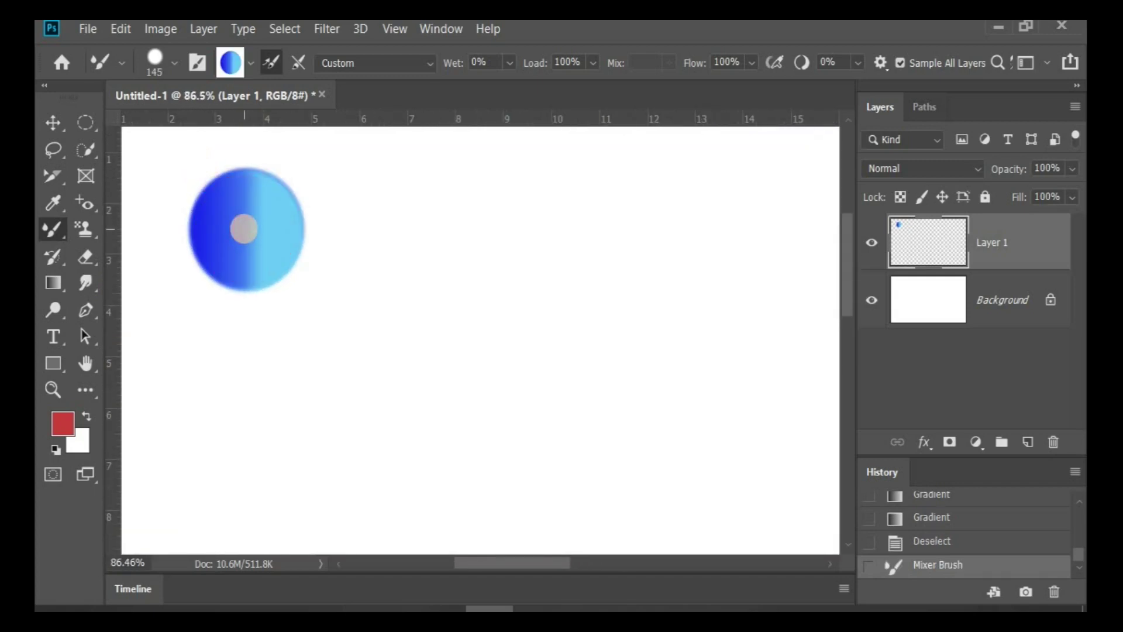
pyautogui.click(252, 65)
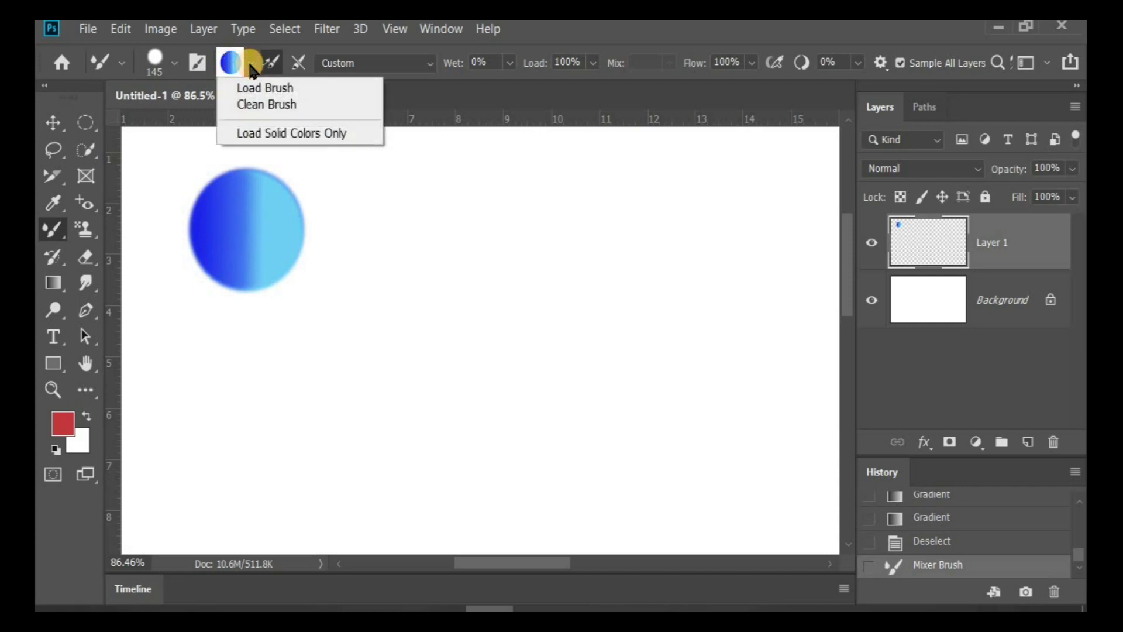
pyautogui.click(255, 89)
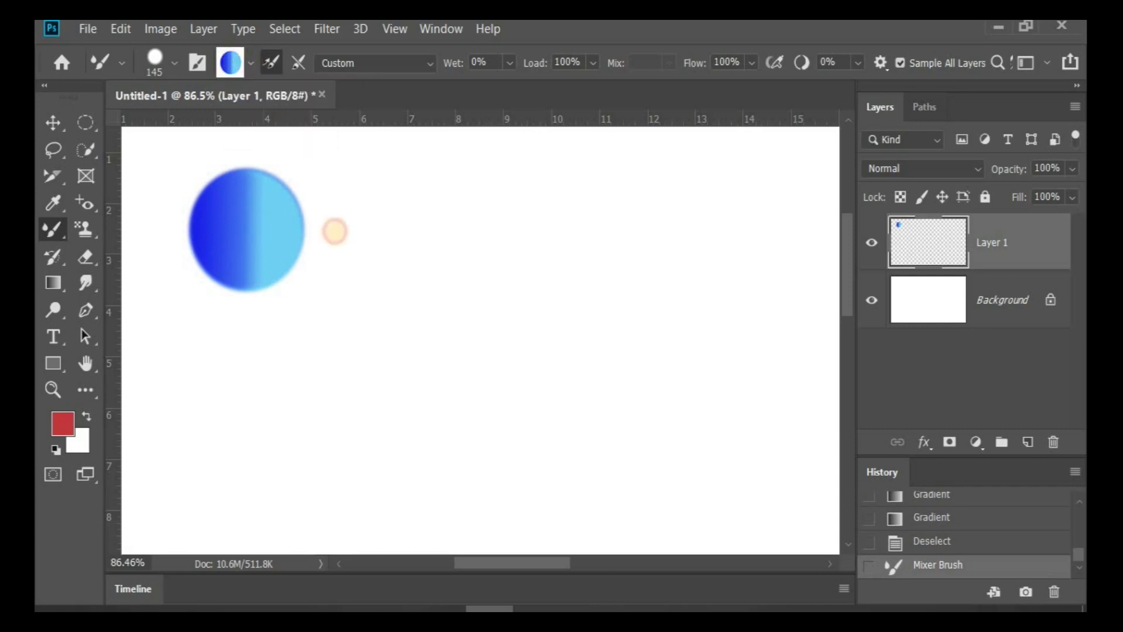
# Step: Hide the layer with the gradient circle and add a new blank layer above it
pyautogui.scroll(-6, 187, 232)
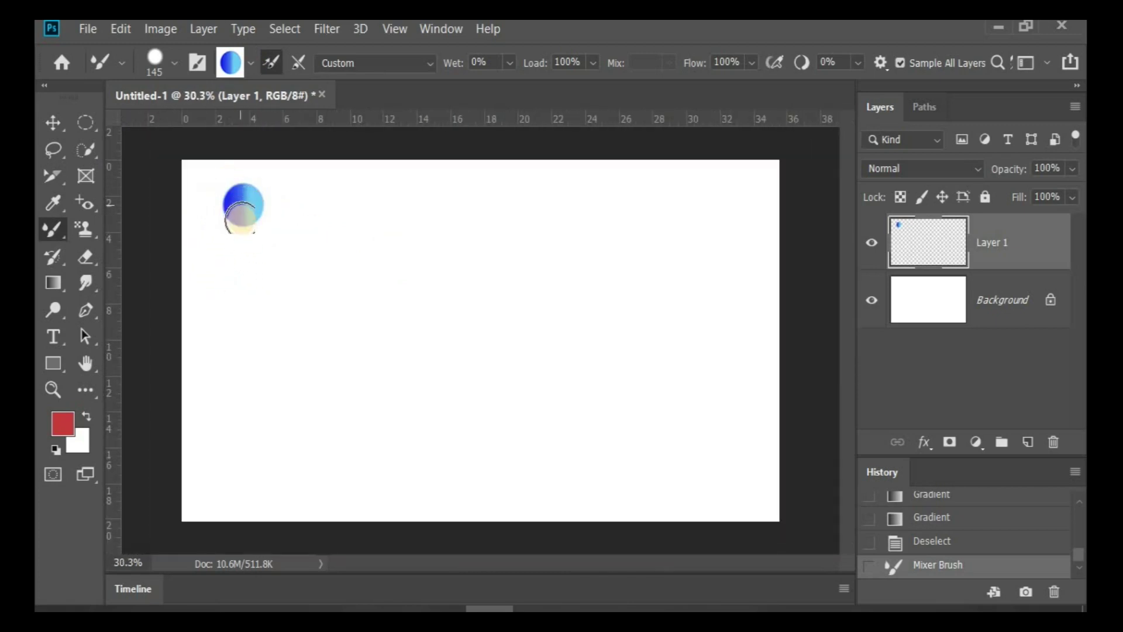
pyautogui.click(872, 242)
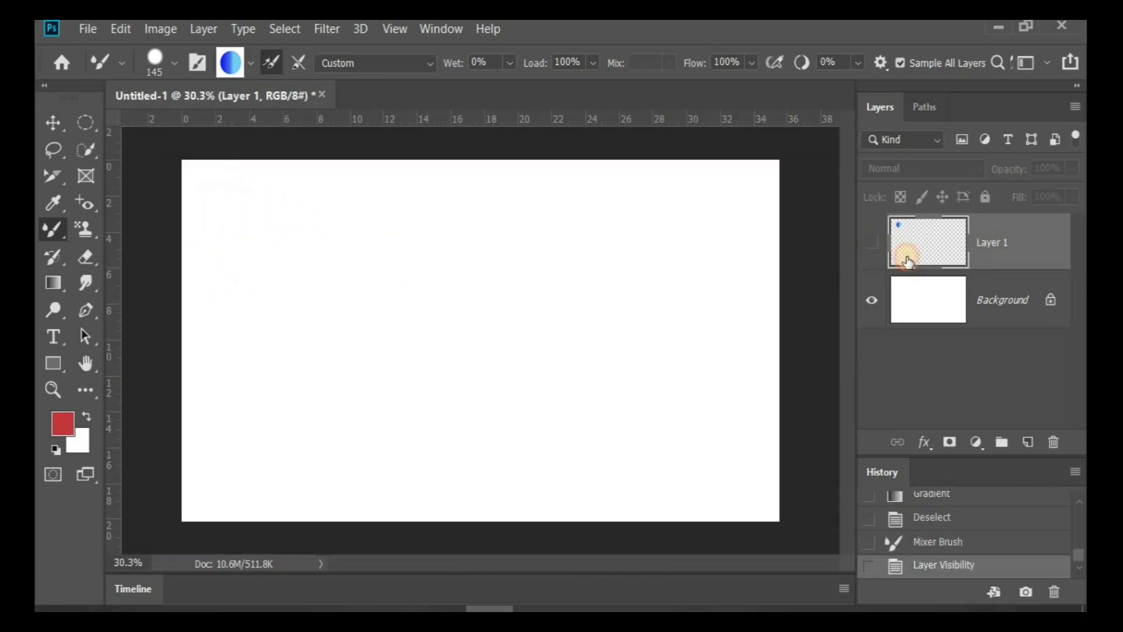
pyautogui.click(1027, 446)
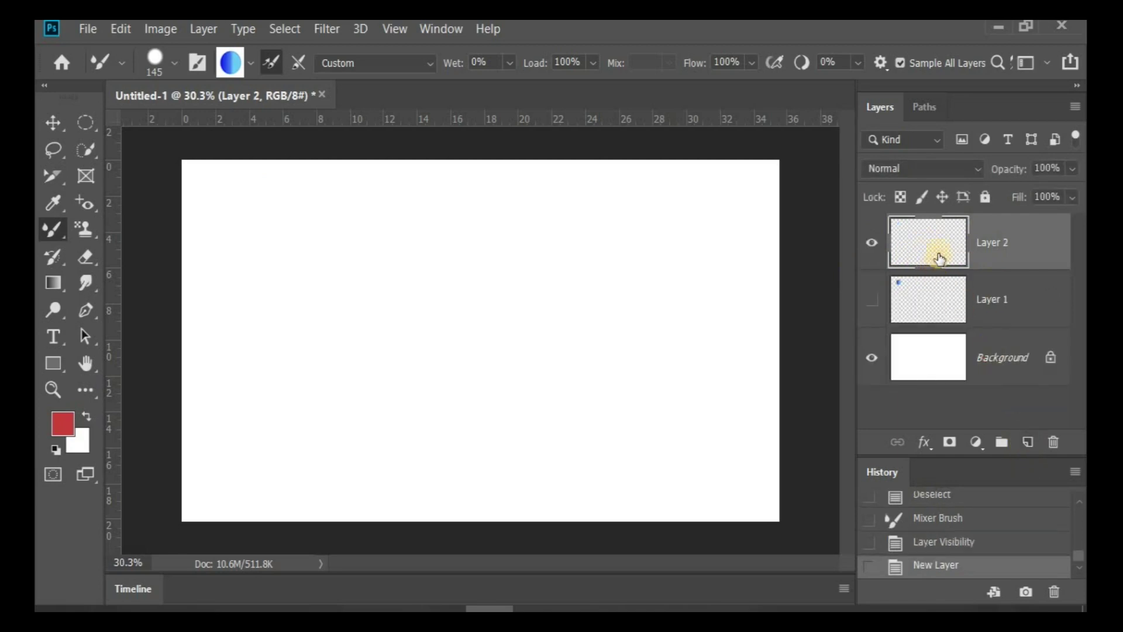
# Step: Test the loaded Mixer Brush with an S-shaped stroke on the new layer and undo the test painting
pyautogui.moveTo(321, 206); pyautogui.dragTo(288, 285)
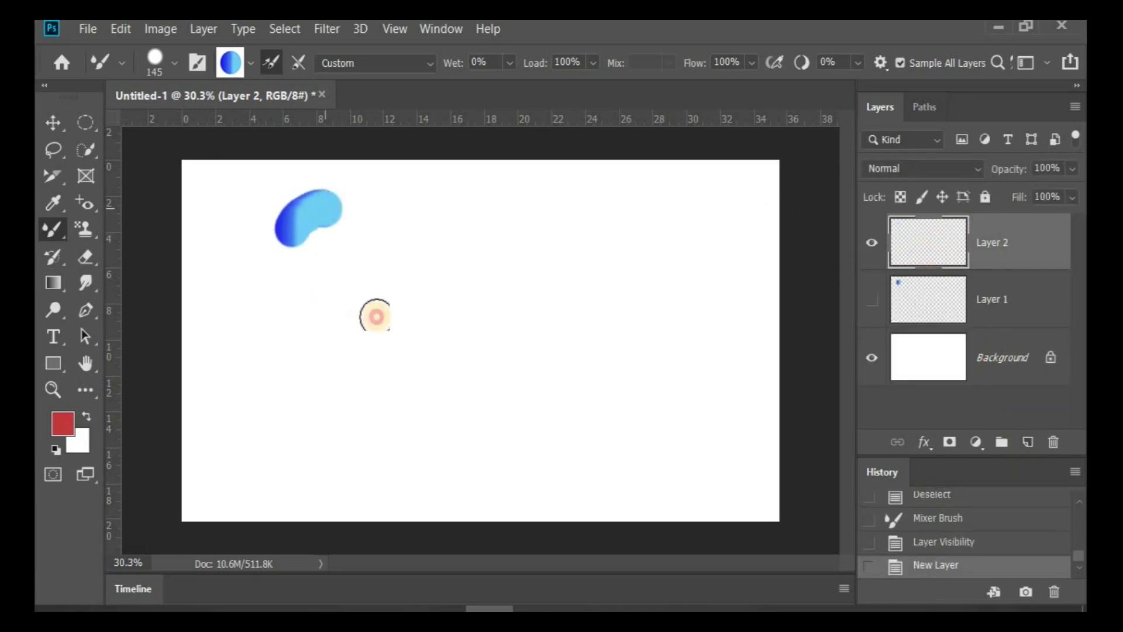
pyautogui.moveTo(373, 365); pyautogui.dragTo(275, 410)
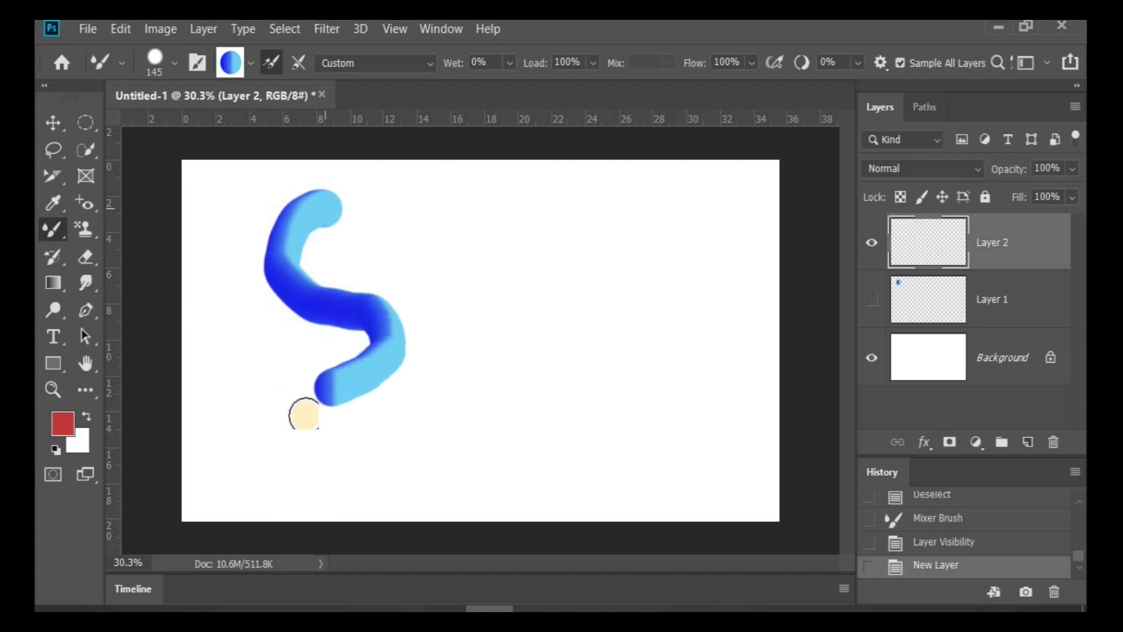
pyautogui.hotkey('ctrl', 'z')
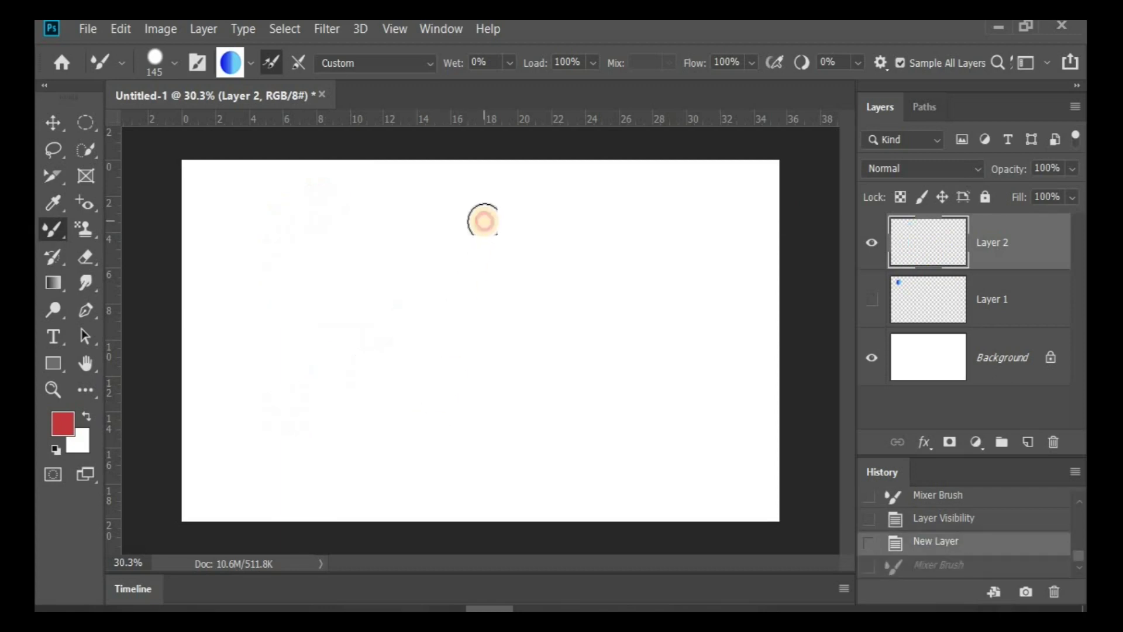
pyautogui.click(484, 220)
pyautogui.hotkey('ctrl', 'z')
# Step: Try a diagonal wavy stroke and a curled stroke beside it with the Mixer Brush, and undo both
pyautogui.moveTo(271, 199)
pyautogui.mouseDown()
pyautogui.moveTo(335, 235)
pyautogui.moveTo(326, 319)
pyautogui.moveTo(414, 328)
pyautogui.moveTo(391, 366)
pyautogui.moveTo(489, 403)
pyautogui.moveTo(462, 456)
pyautogui.moveTo(547, 460)
pyautogui.mouseUp()
pyautogui.click(553, 265)
pyautogui.moveTo(623, 222)
pyautogui.mouseDown()
pyautogui.moveTo(656, 286)
pyautogui.moveTo(627, 316)
pyautogui.moveTo(556, 321)
pyautogui.moveTo(530, 363)
pyautogui.moveTo(552, 394)
pyautogui.moveTo(591, 393)
pyautogui.moveTo(637, 372)
pyautogui.mouseUp()
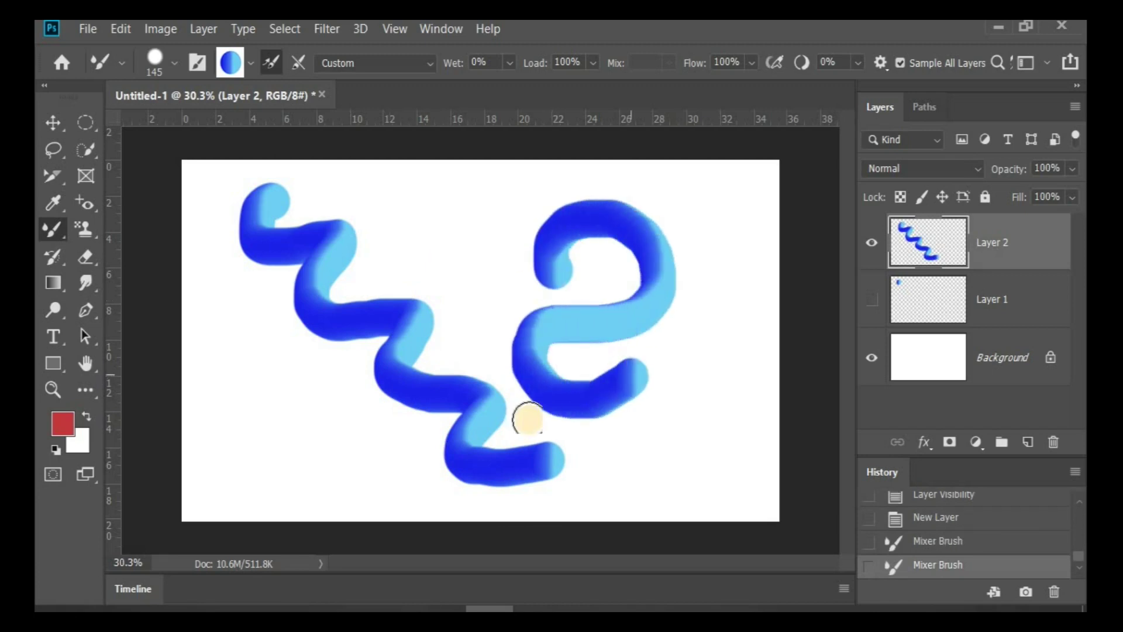
pyautogui.hotkey('ctrl', 'z')
pyautogui.hotkey('ctrl', 'z')
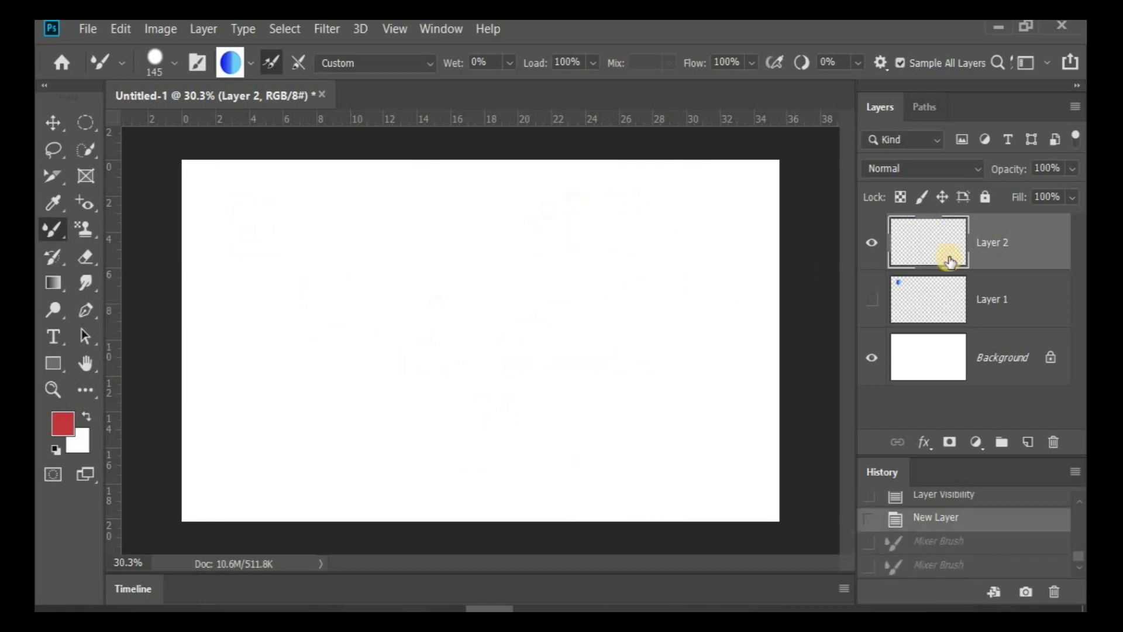
# Step: Draw an open S-shaped path with the Pen tool near the left side of the canvas and finish it
pyautogui.moveTo(85, 310); pyautogui.dragTo(287, 360)
pyautogui.click(330, 217)
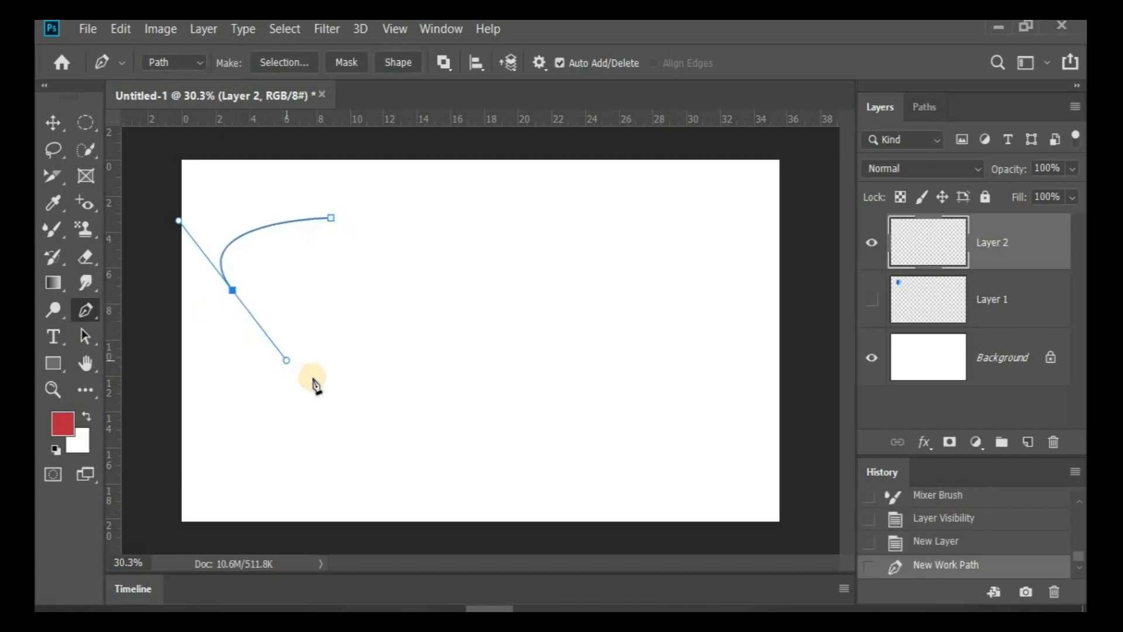
pyautogui.moveTo(235, 430); pyautogui.dragTo(132, 474)
pyautogui.hotkey('ctrl', 'z')
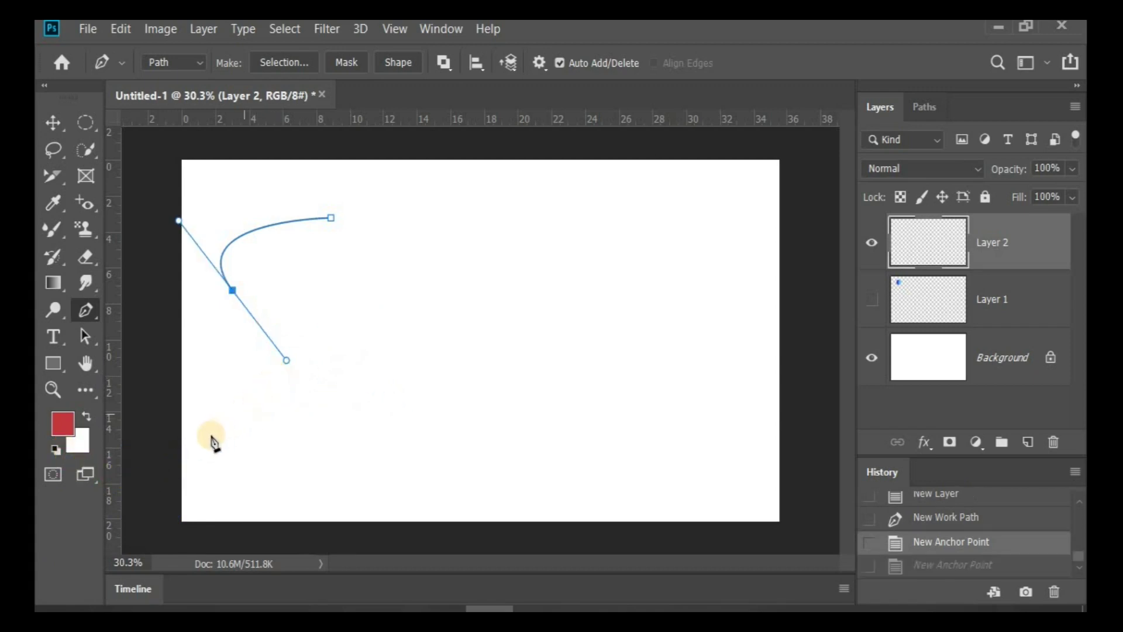
pyautogui.moveTo(204, 438); pyautogui.dragTo(39, 504)
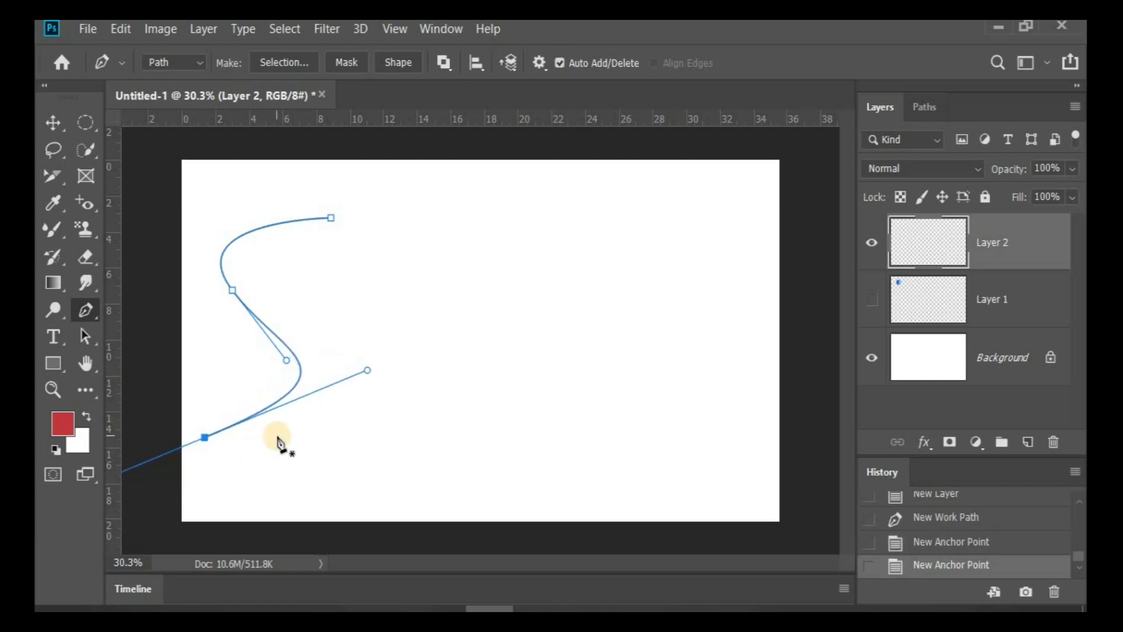
pyautogui.press('Return')
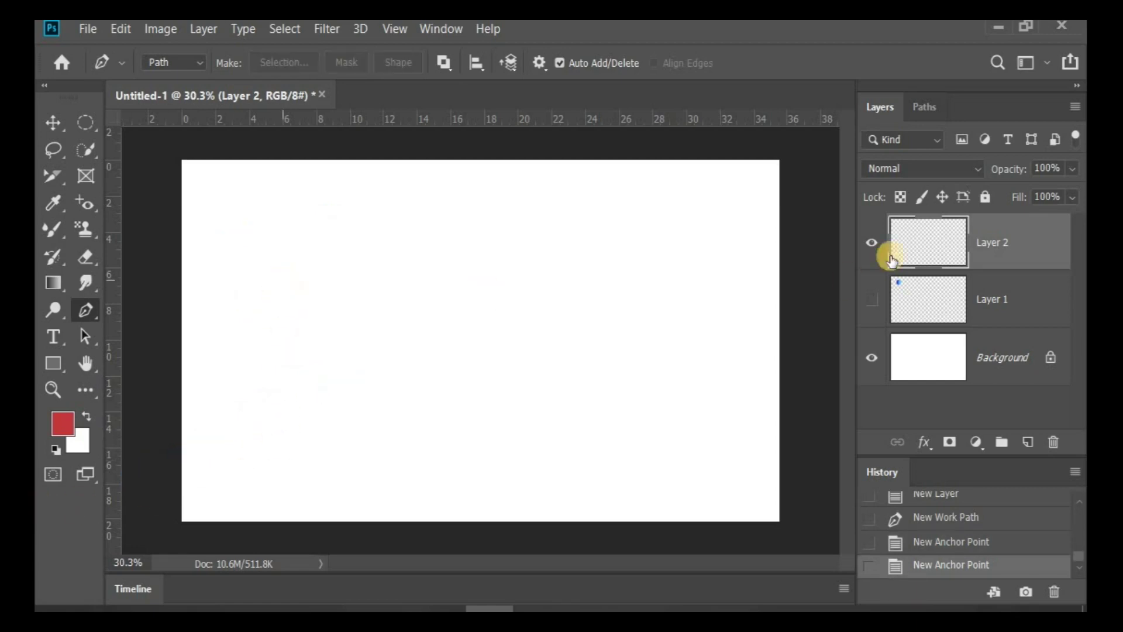
# Step: Bring up the document's paths, hide and redisplay the list, and select the S-shaped work path
pyautogui.click(924, 107)
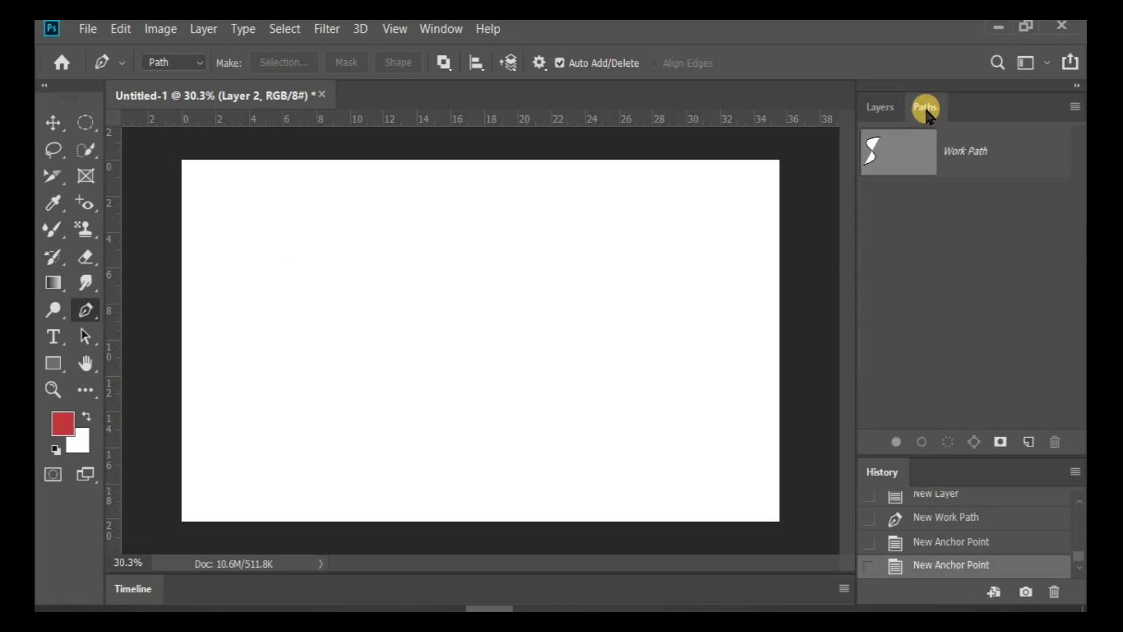
pyautogui.click(441, 28)
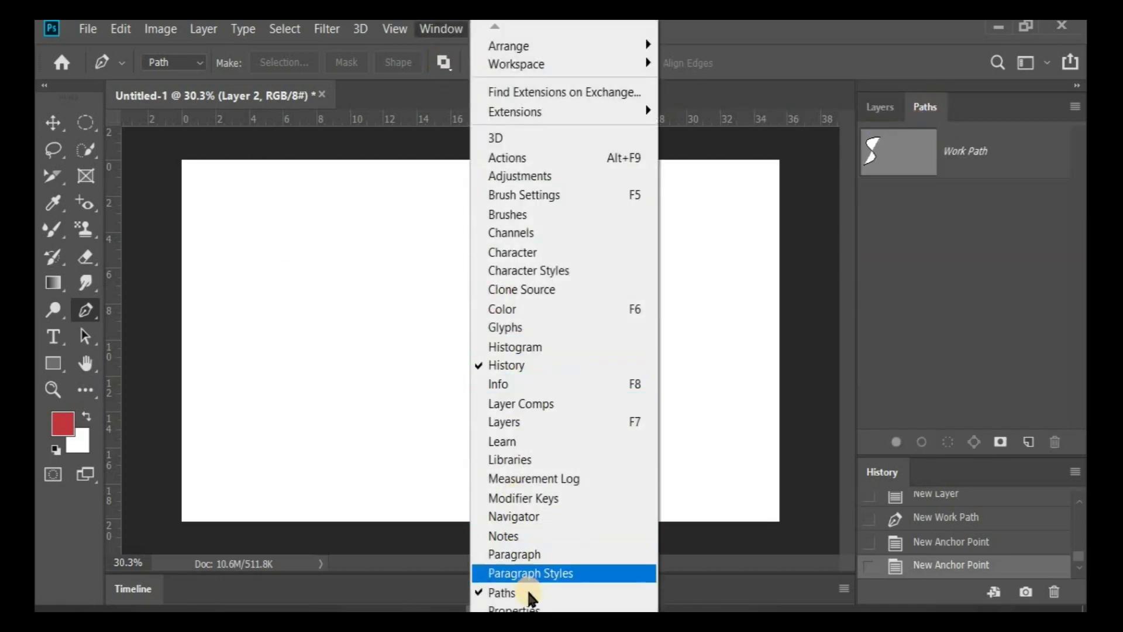
pyautogui.click(508, 593)
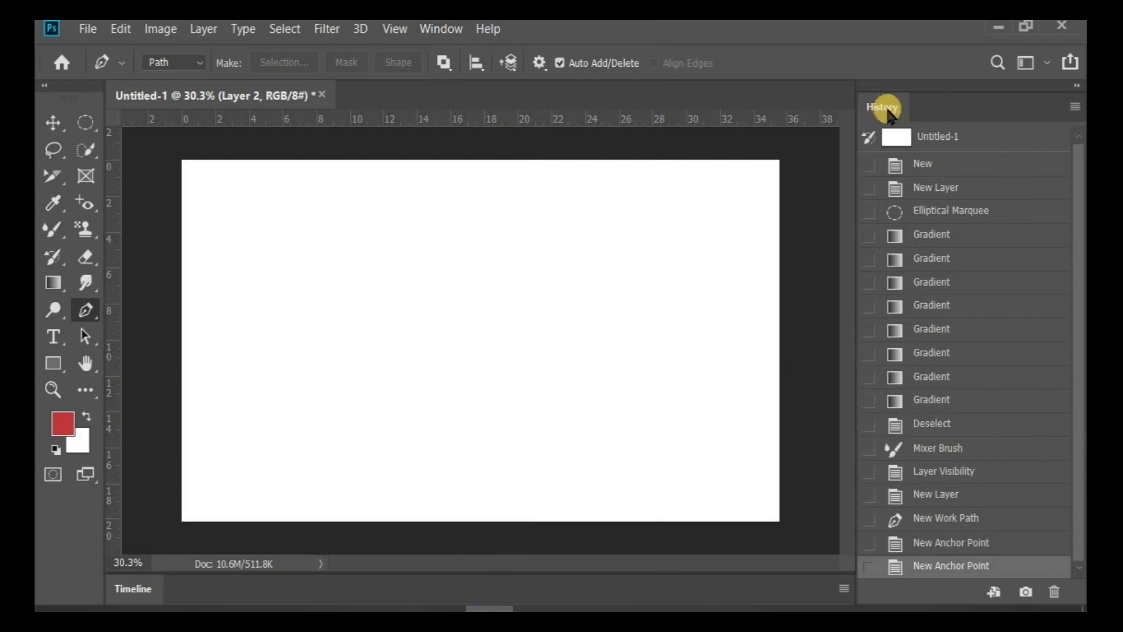
pyautogui.click(437, 29)
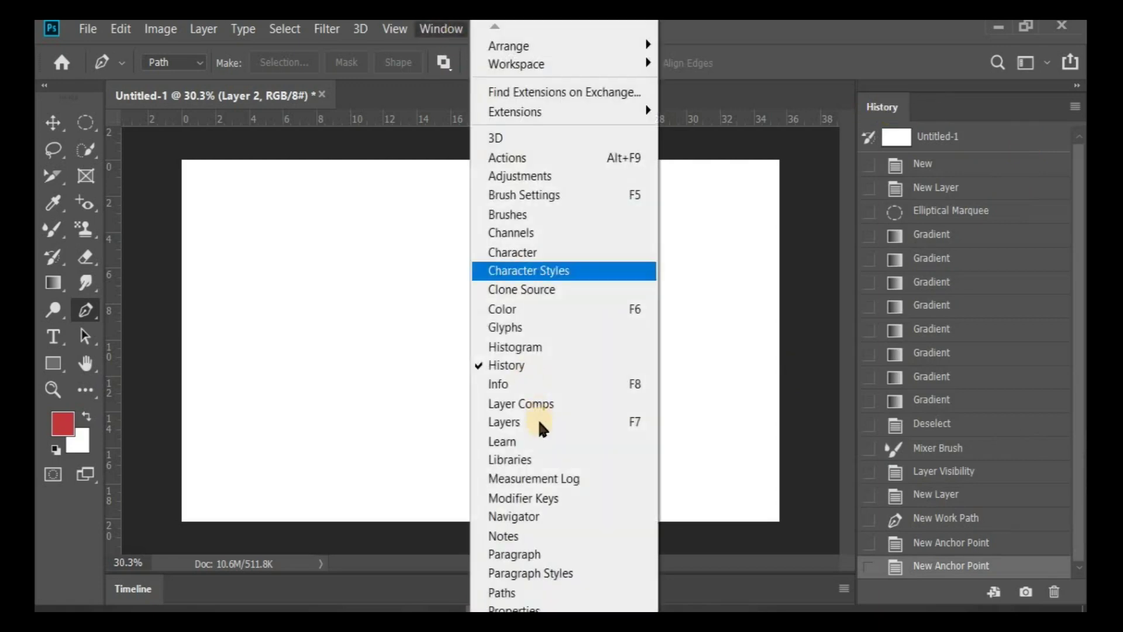
pyautogui.click(515, 593)
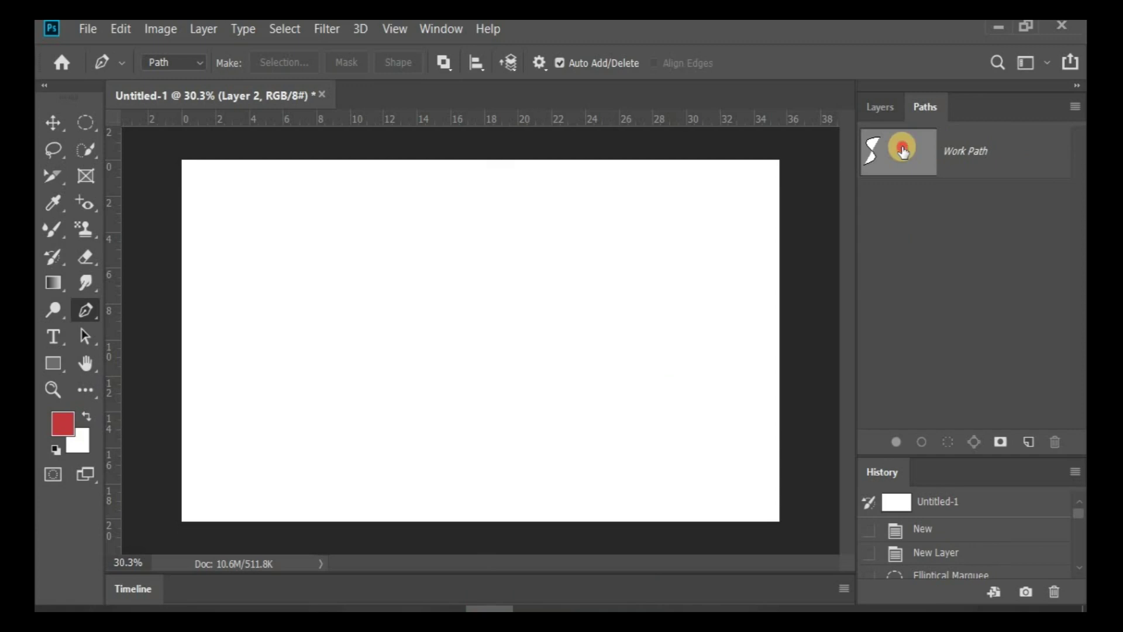
pyautogui.click(903, 151)
# Step: Activate the Pen tool, add a new empty path above the work path, and make it the active path
pyautogui.click(87, 313)
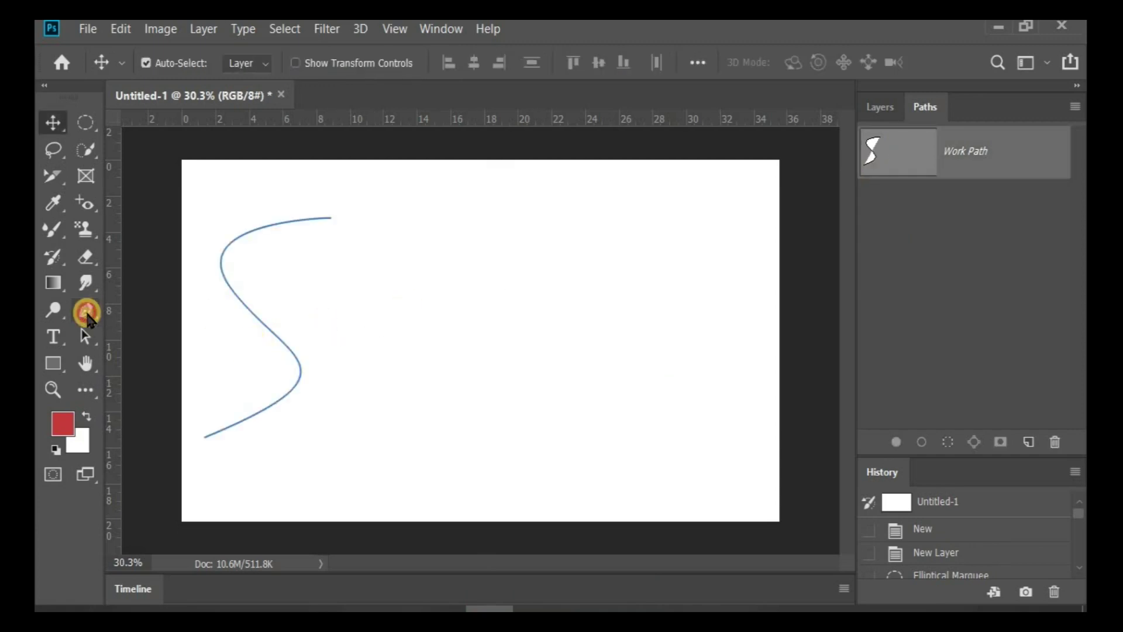
pyautogui.click(134, 307)
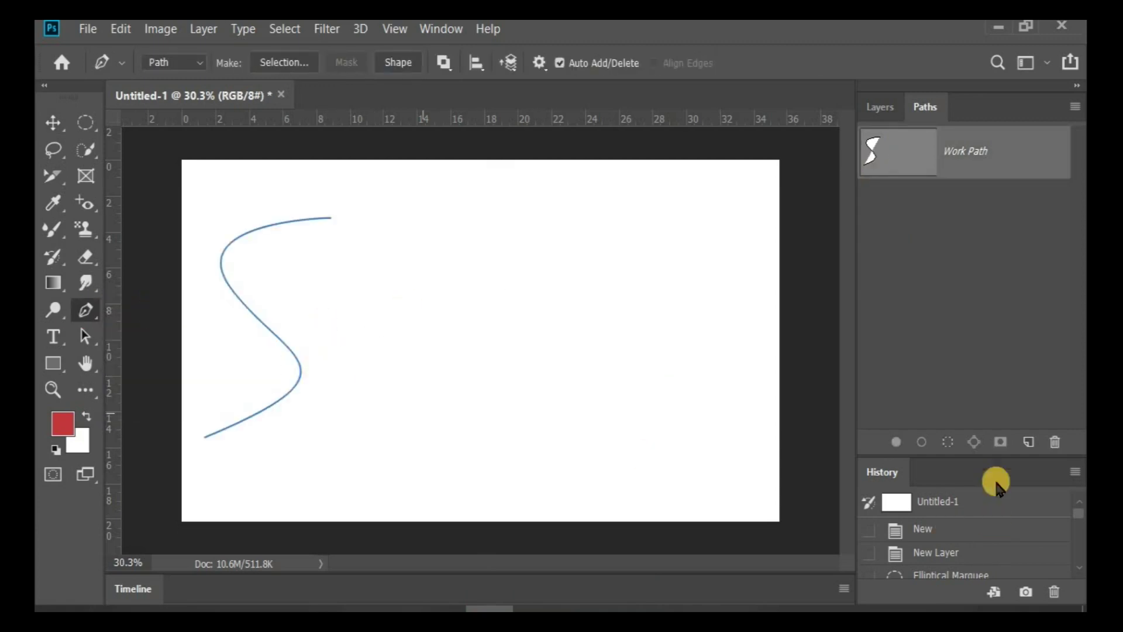
pyautogui.click(1028, 441)
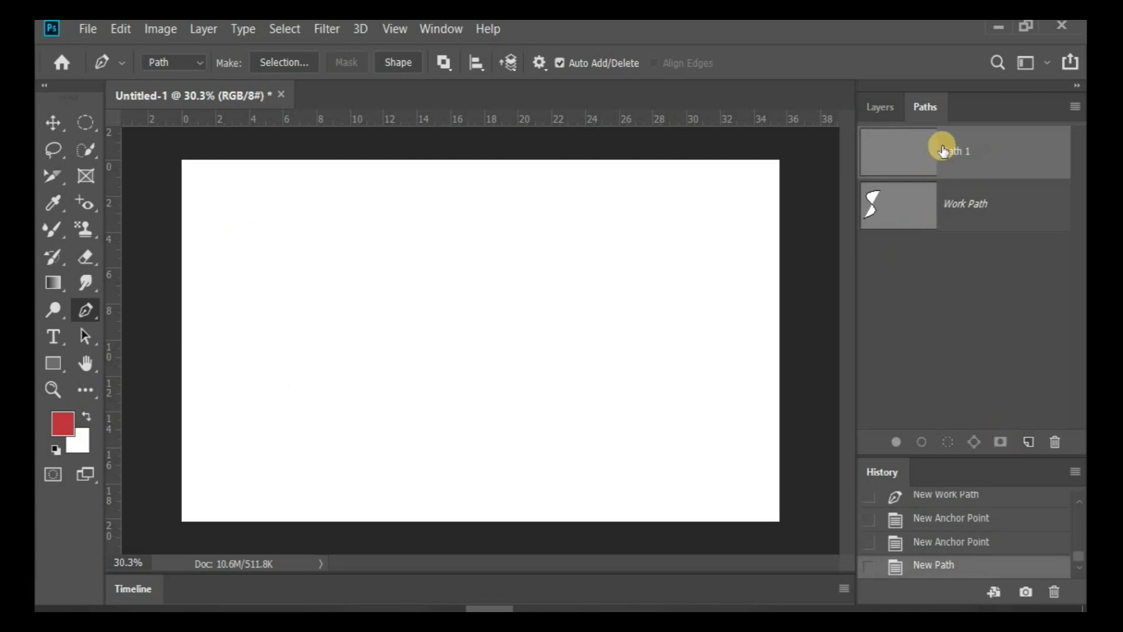
pyautogui.click(903, 206)
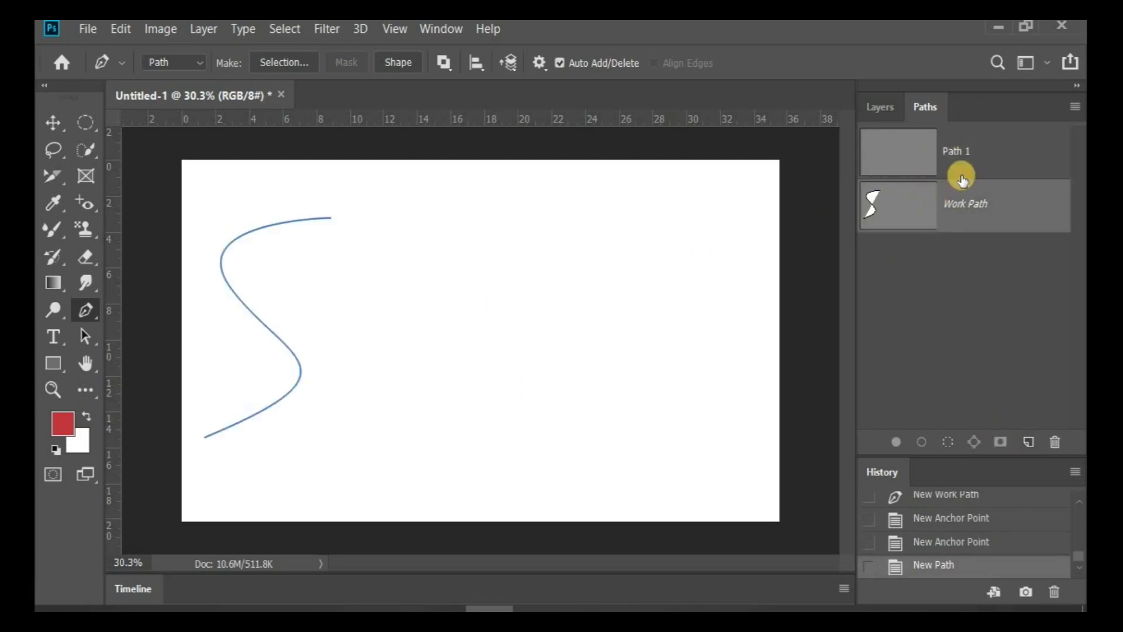
pyautogui.click(967, 165)
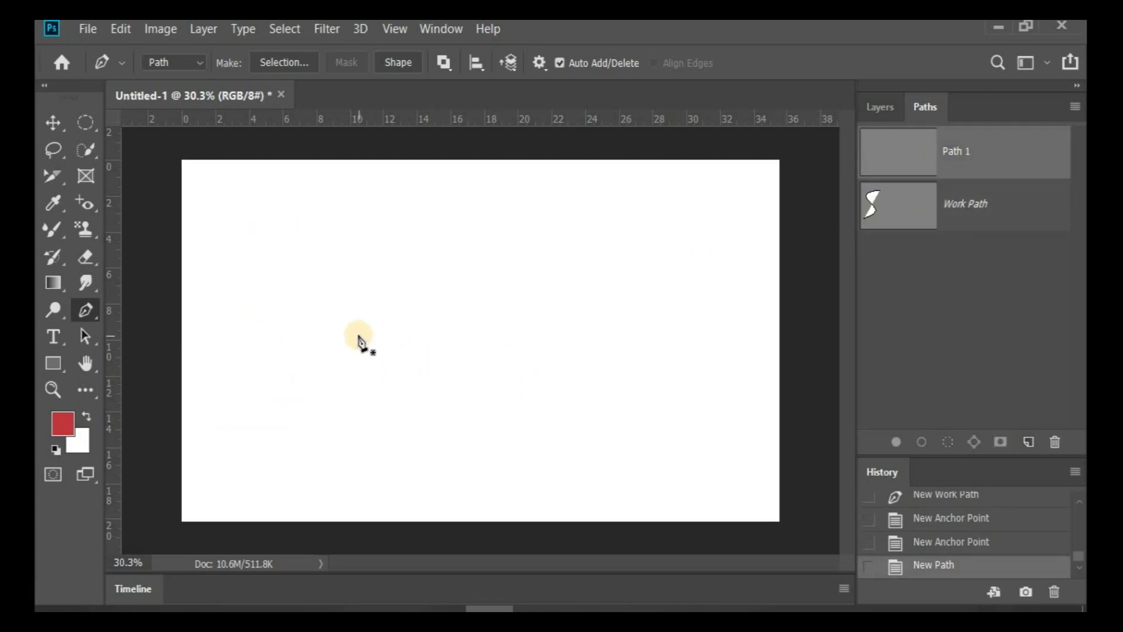
# Step: Draw an open u-shaped curve in the new path, to the right of the S shape's lower half
pyautogui.click(354, 393)
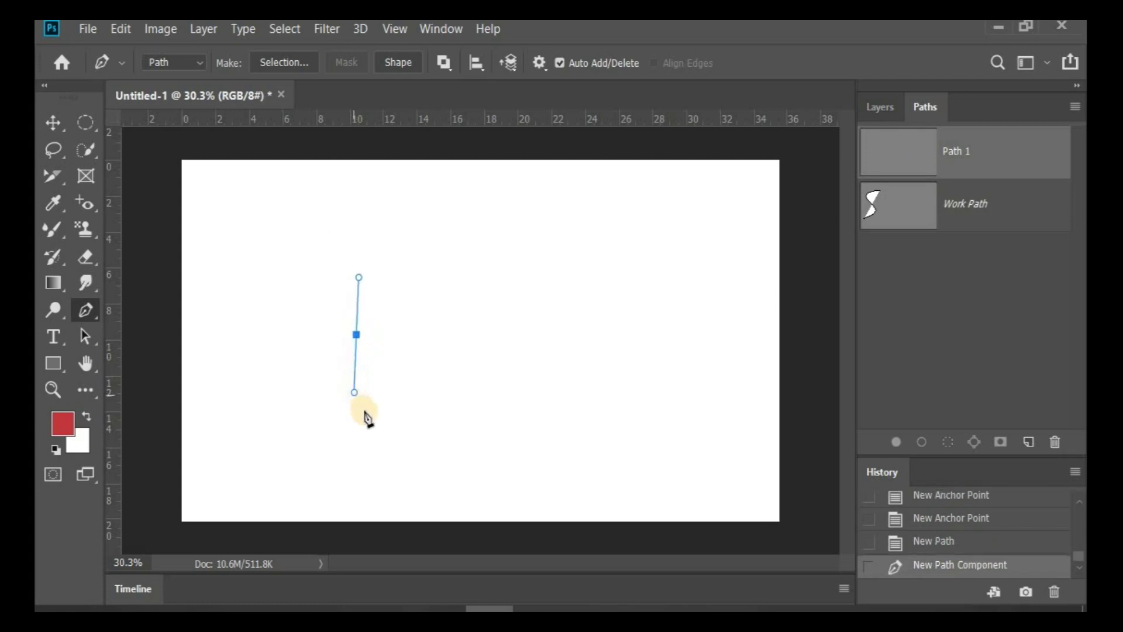
pyautogui.moveTo(410, 426); pyautogui.dragTo(410, 425)
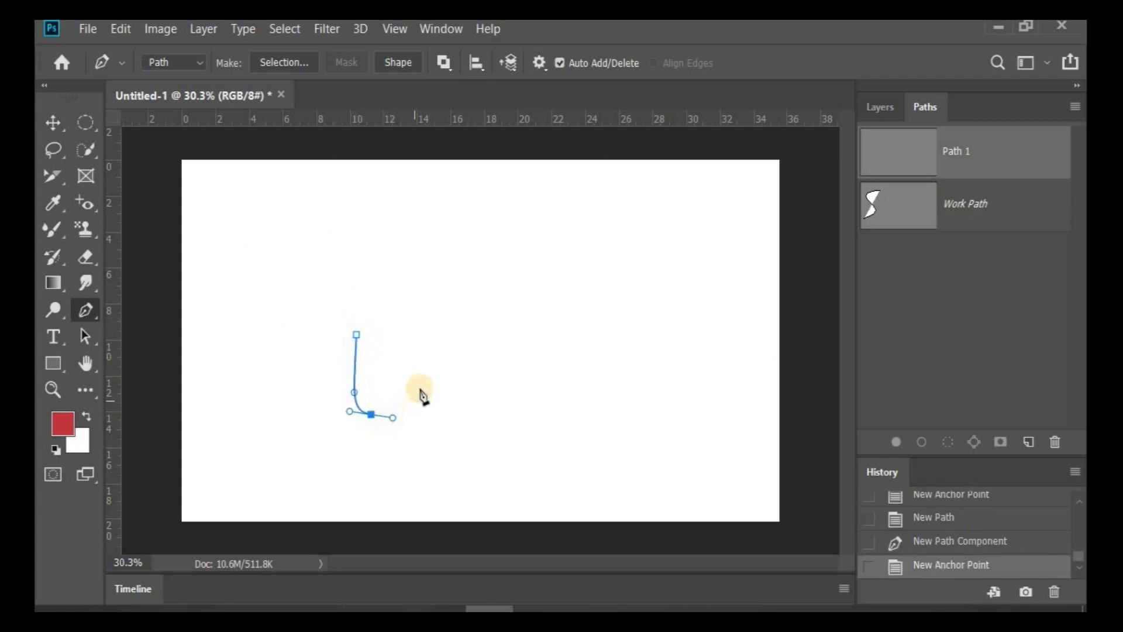
pyautogui.moveTo(422, 376); pyautogui.dragTo(422, 371)
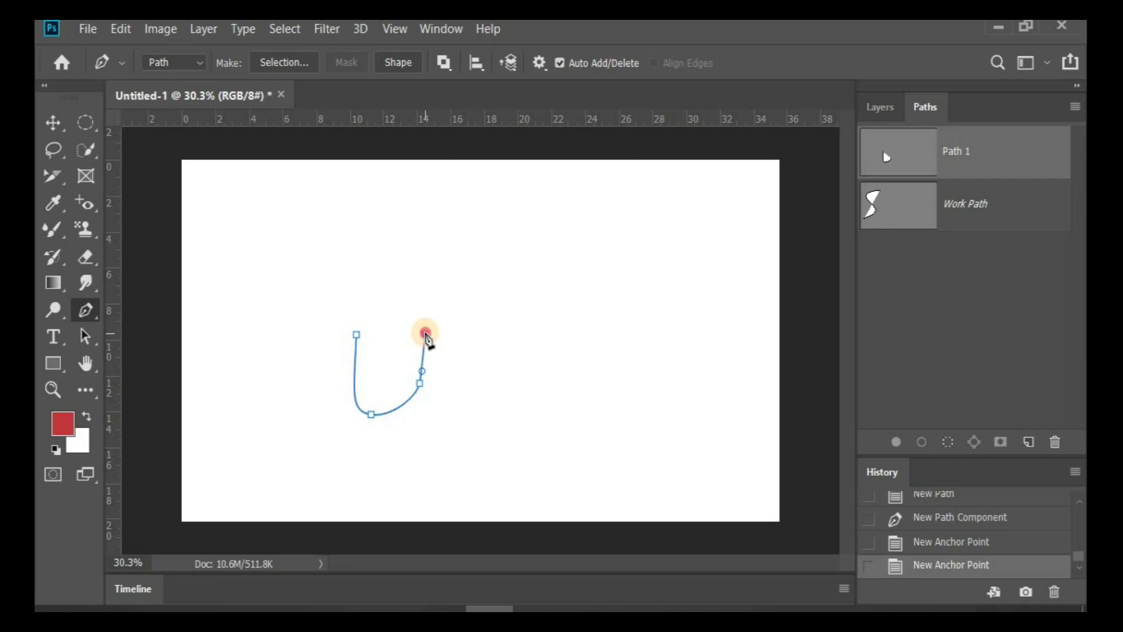
pyautogui.click(425, 335)
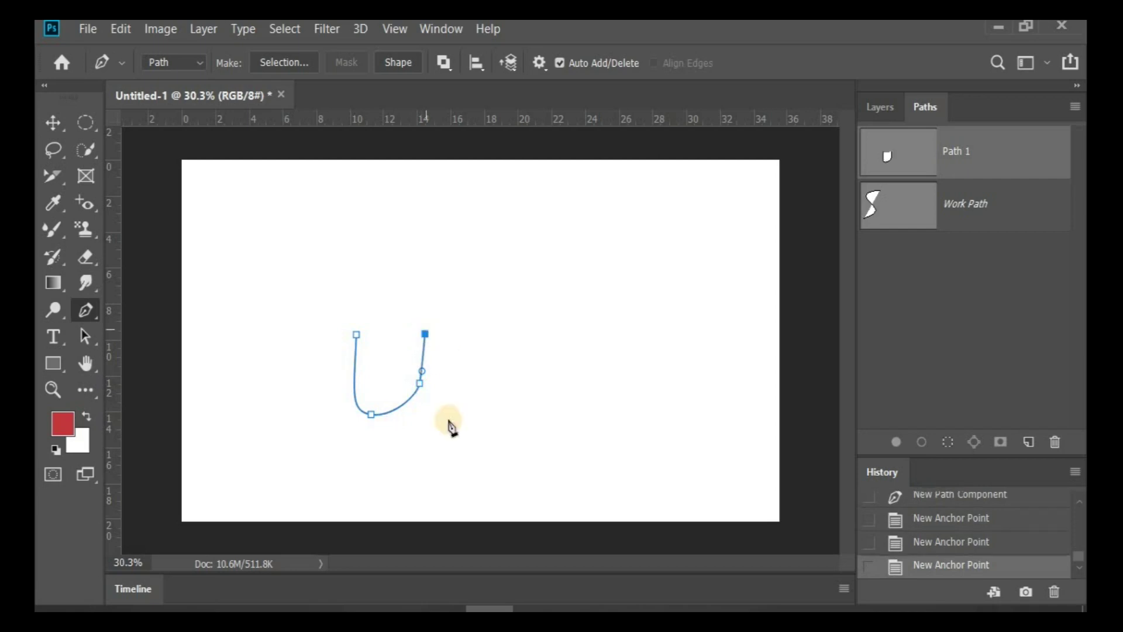
# Step: Add another empty path, move it above the u-shaped path in the list, and make it active
pyautogui.click(1030, 444)
pyautogui.moveTo(960, 218); pyautogui.dragTo(961, 165)
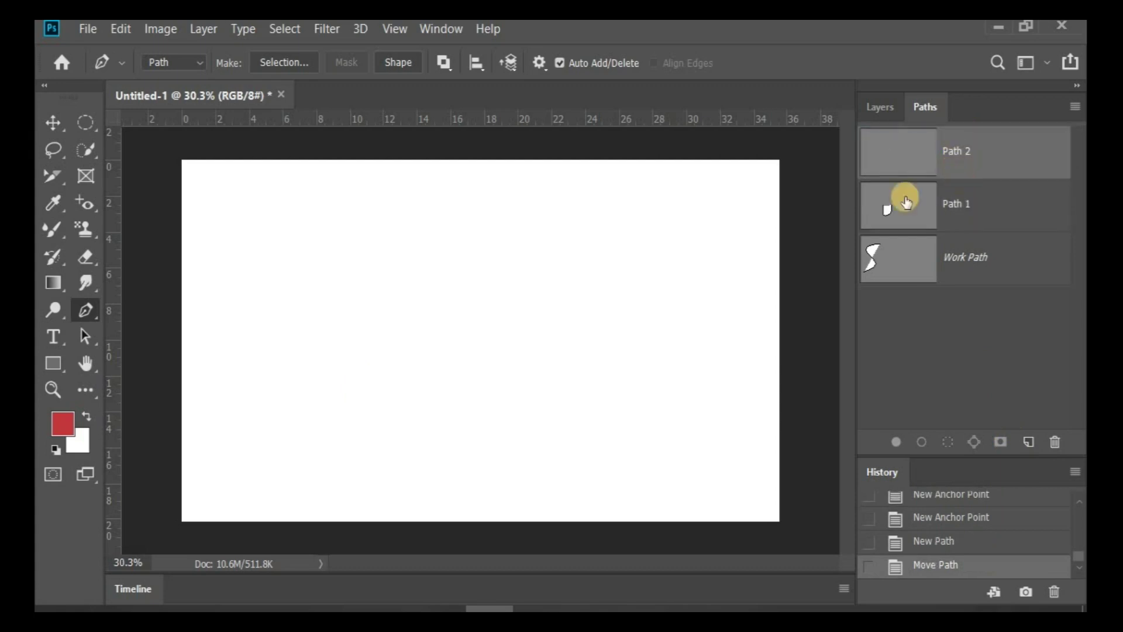
pyautogui.click(858, 228)
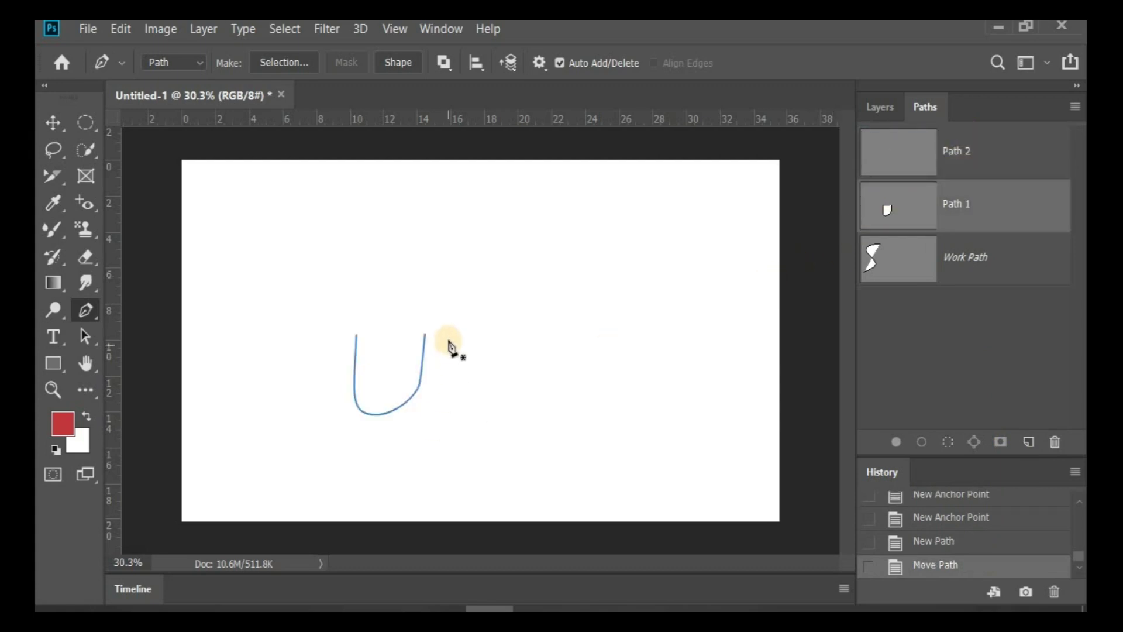
pyautogui.click(952, 149)
# Step: Draw a p-shaped curve with a straight stem and rounded bowl beside the u position, and finish the path
pyautogui.click(437, 499)
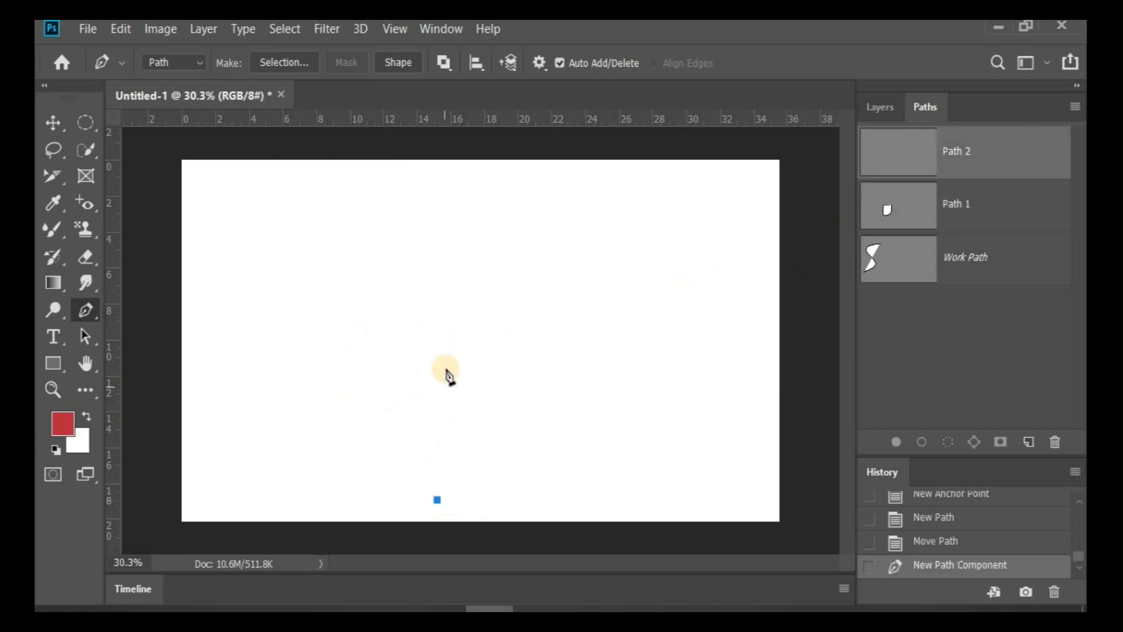
pyautogui.click(451, 355)
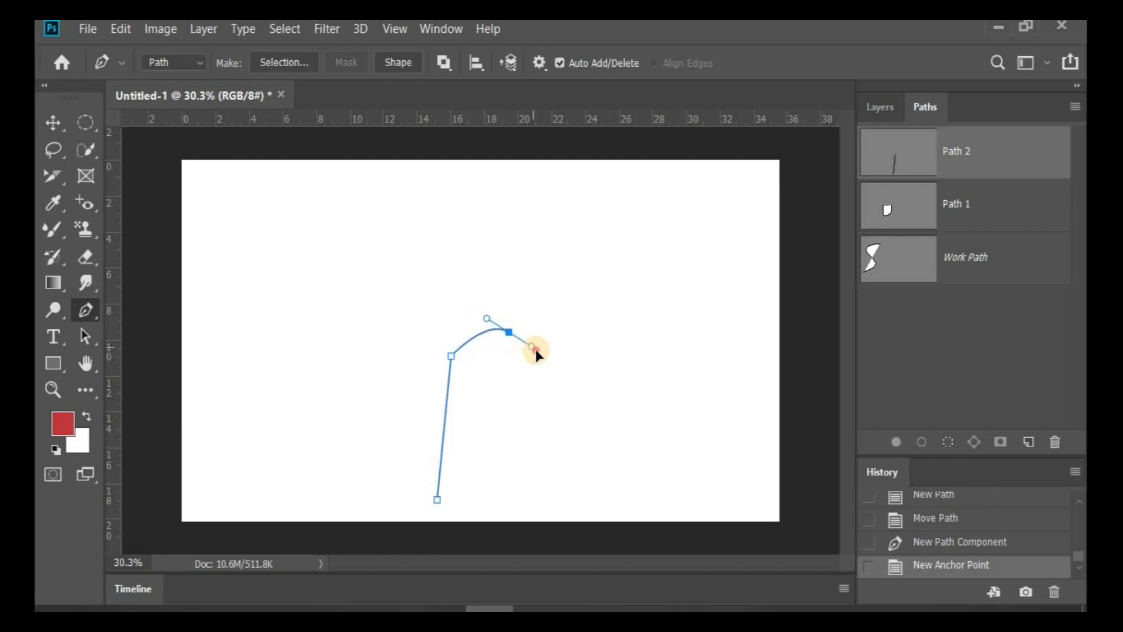
pyautogui.moveTo(539, 355); pyautogui.dragTo(541, 344)
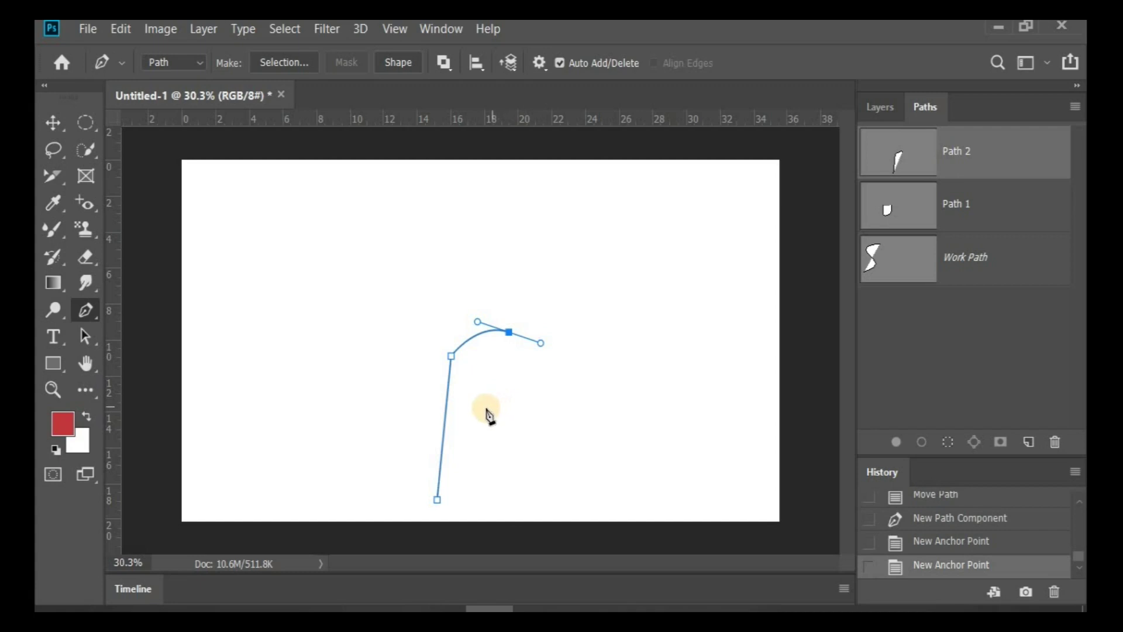
pyautogui.moveTo(430, 404); pyautogui.dragTo(432, 420)
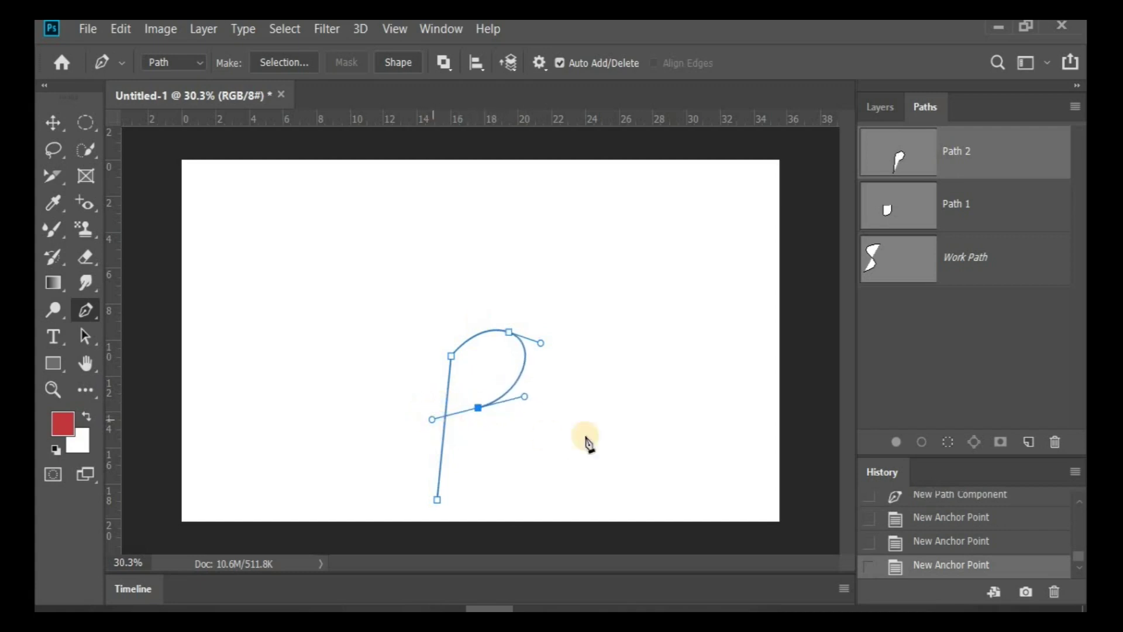
pyautogui.press('Return')
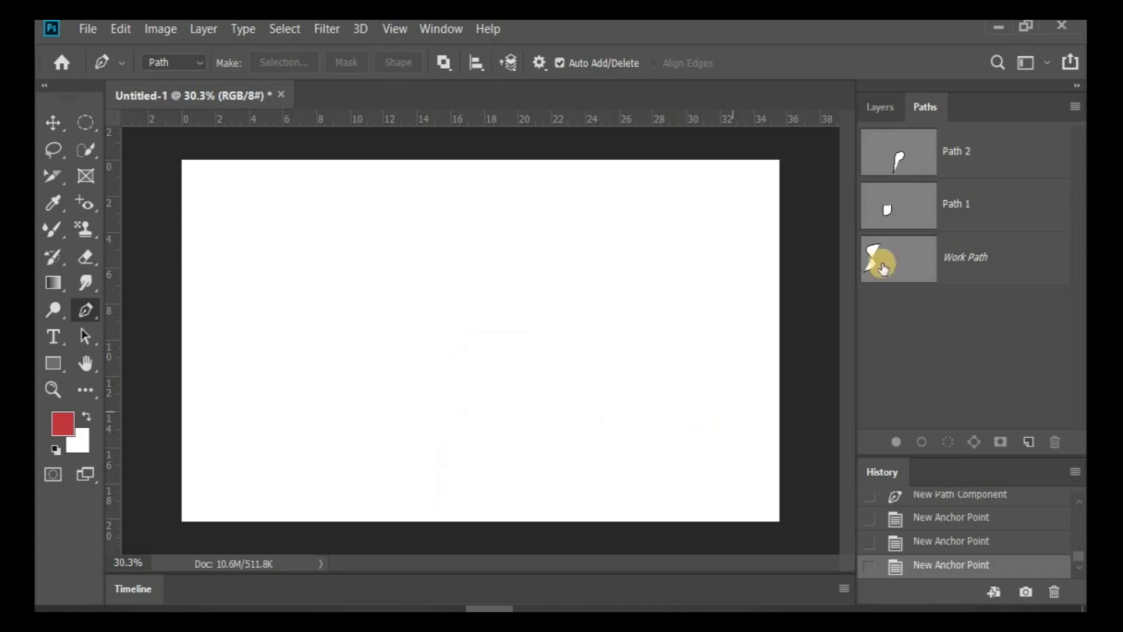
# Step: Check the existing letter paths, then add an empty path at the top of the list and keep it active
pyautogui.click(901, 215)
pyautogui.click(883, 257)
pyautogui.click(901, 206)
pyautogui.click(905, 150)
pyautogui.click(1028, 441)
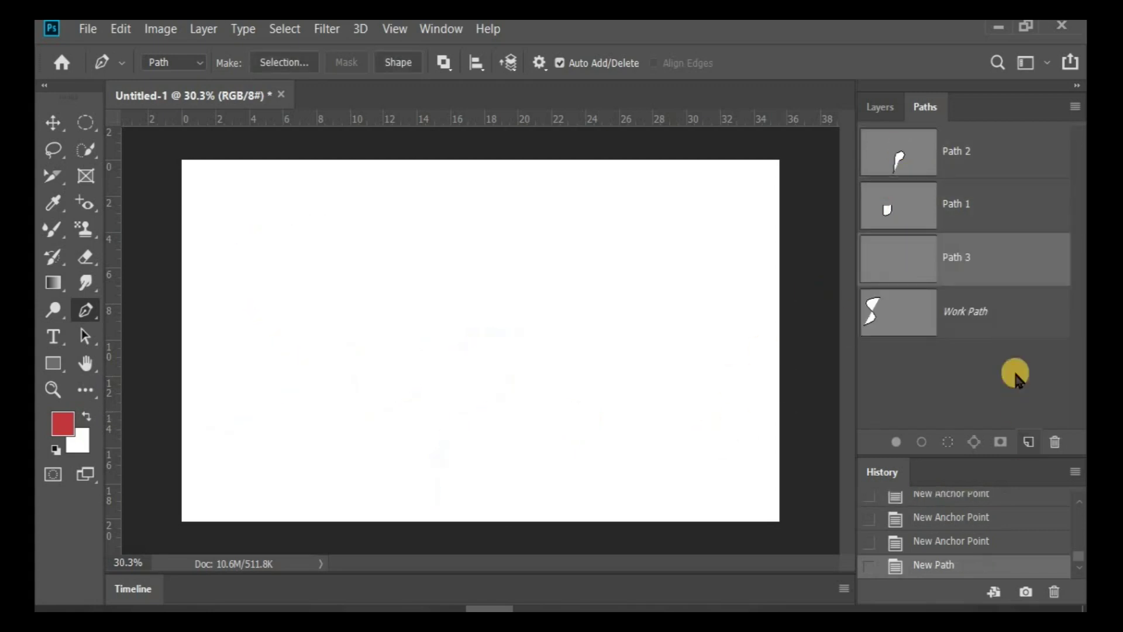
pyautogui.moveTo(947, 258); pyautogui.dragTo(958, 153)
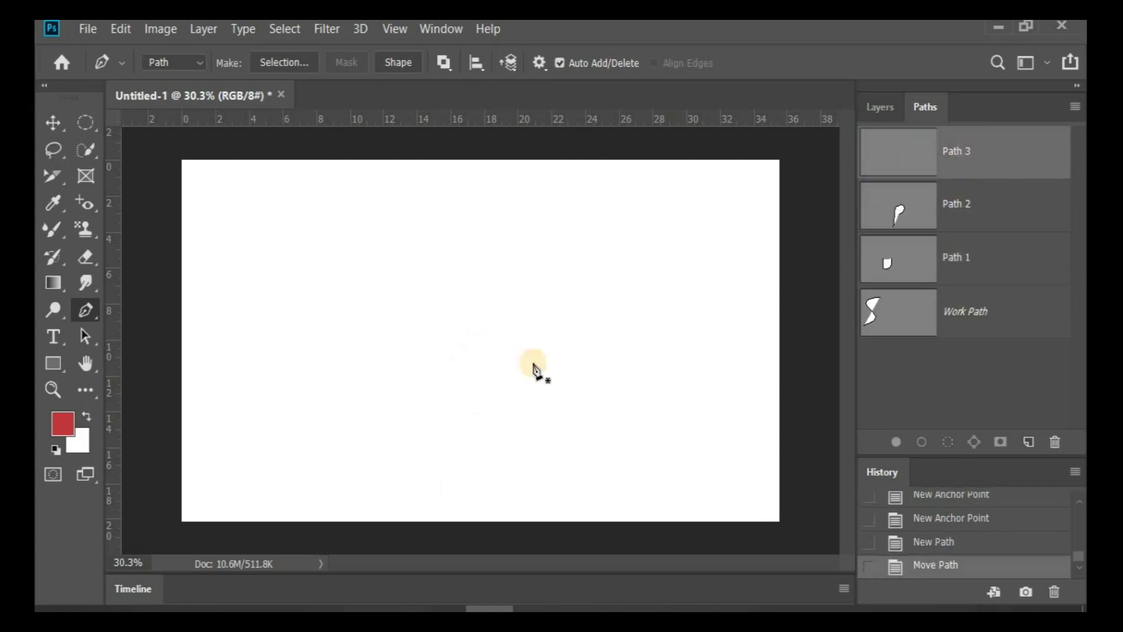
pyautogui.click(975, 203)
pyautogui.click(925, 159)
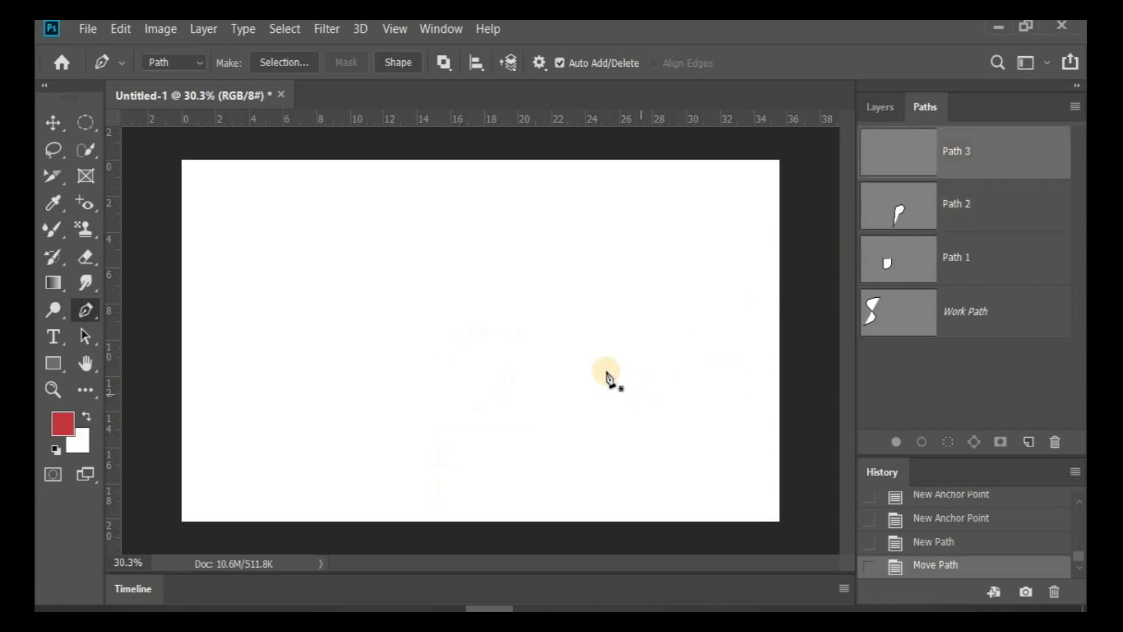
# Step: Draw an open e-shaped curve in the empty path, to the right of the p position, and finish it
pyautogui.click(582, 367)
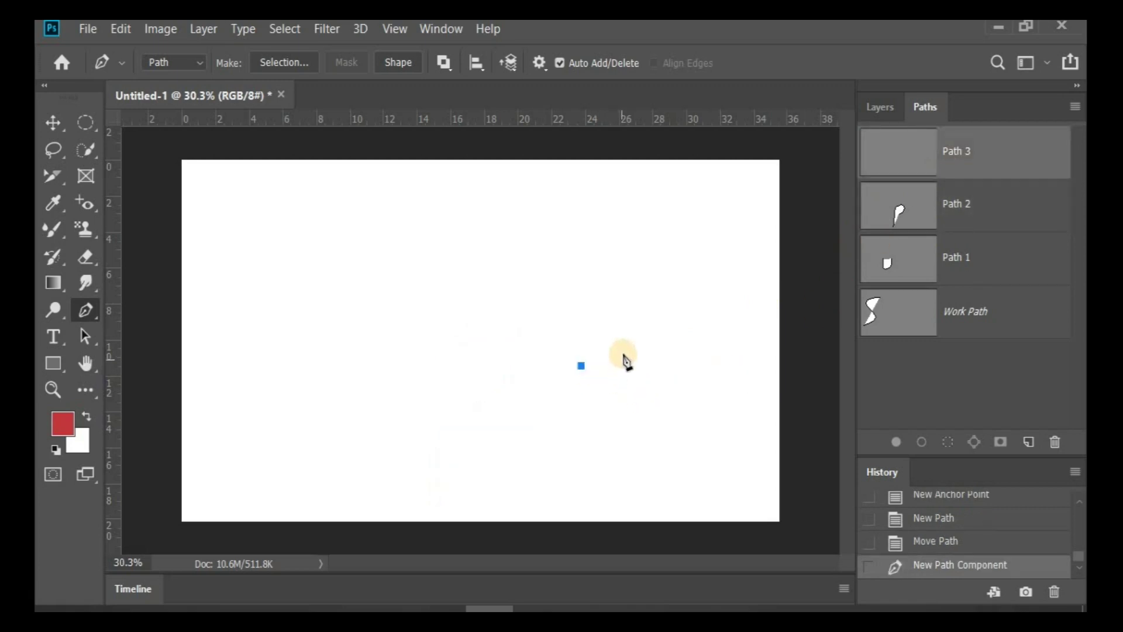
pyautogui.moveTo(627, 342); pyautogui.dragTo(628, 338)
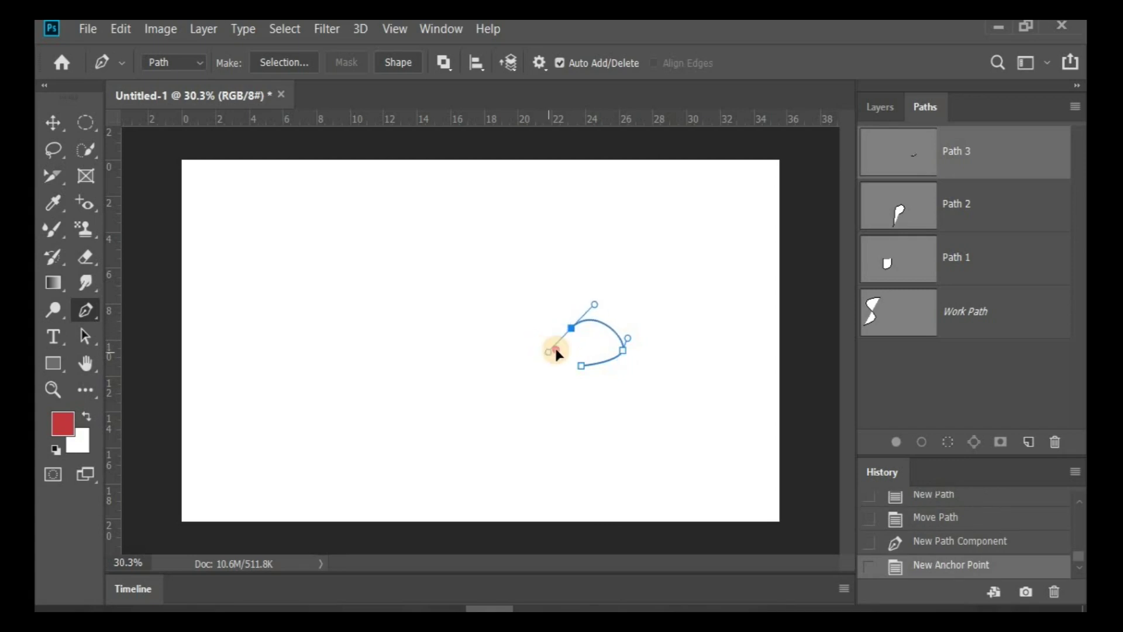
pyautogui.moveTo(552, 343); pyautogui.dragTo(552, 340)
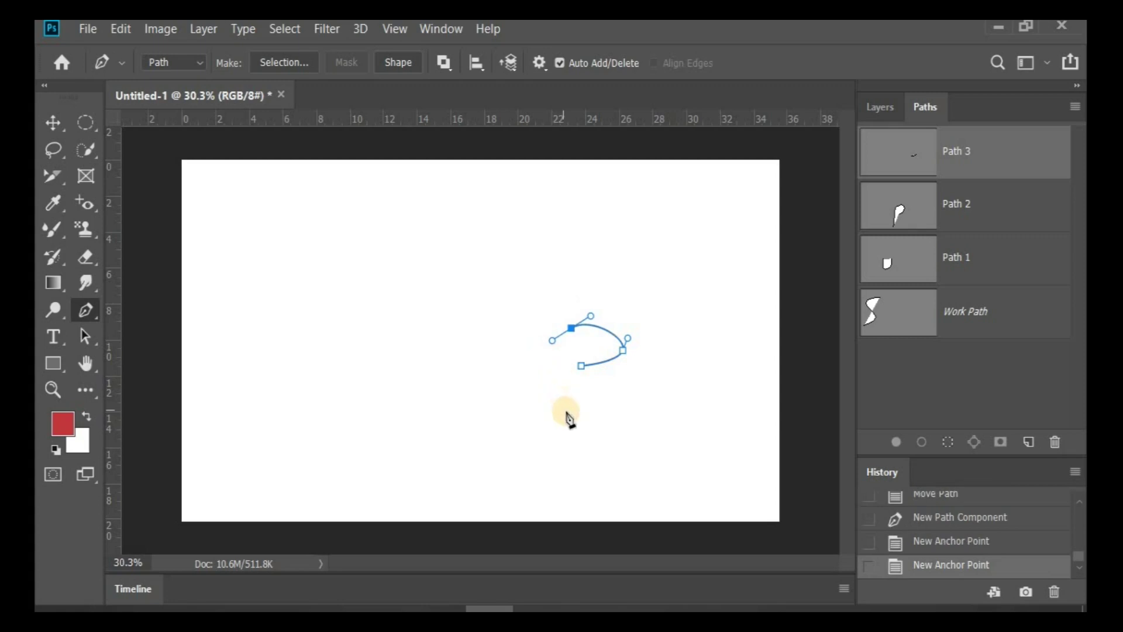
pyautogui.moveTo(620, 406)
pyautogui.mouseDown()
pyautogui.moveTo(616, 396)
pyautogui.moveTo(623, 423)
pyautogui.moveTo(614, 404)
pyautogui.mouseUp()
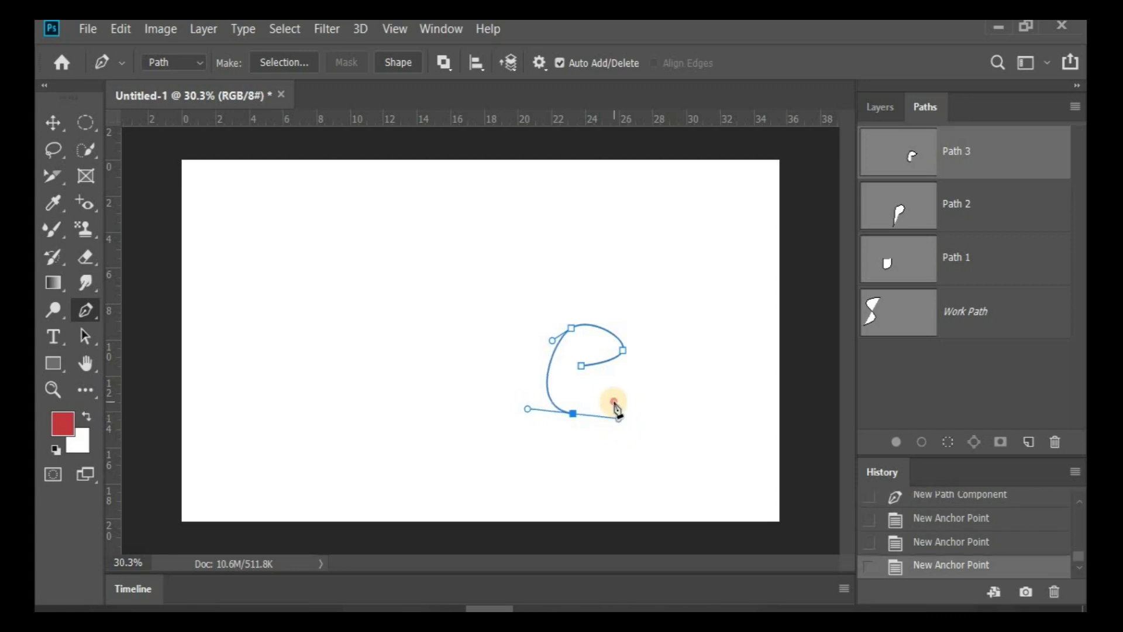
pyautogui.click(615, 403)
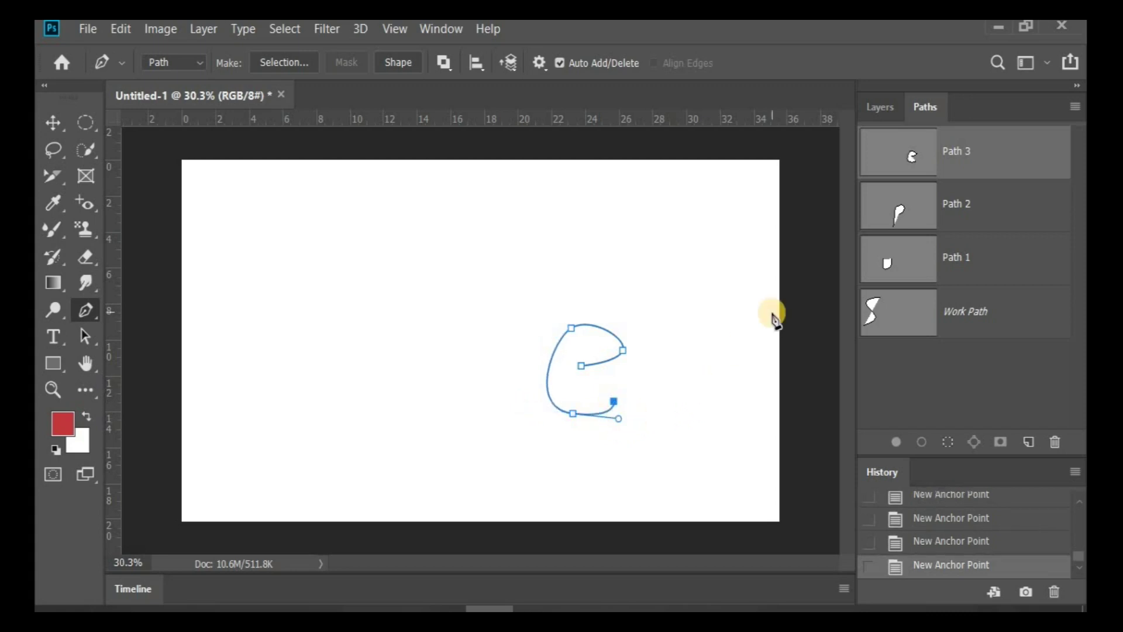
pyautogui.press('Return')
# Step: Add an empty path and move it above the e-shaped path in the list
pyautogui.click(1033, 444)
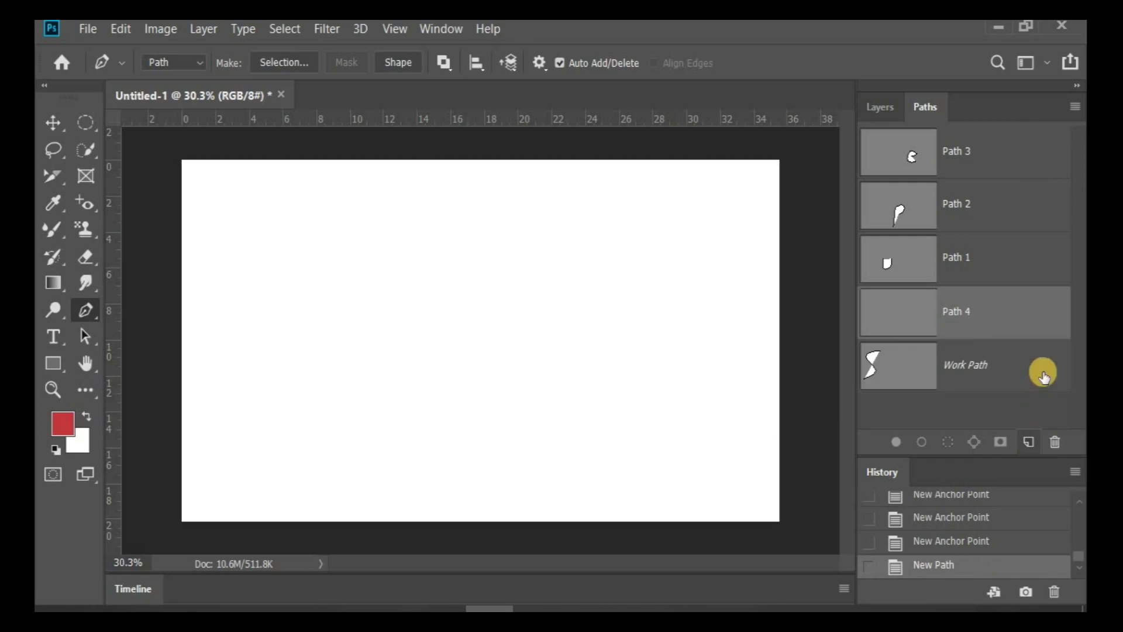
pyautogui.moveTo(962, 313); pyautogui.dragTo(975, 148)
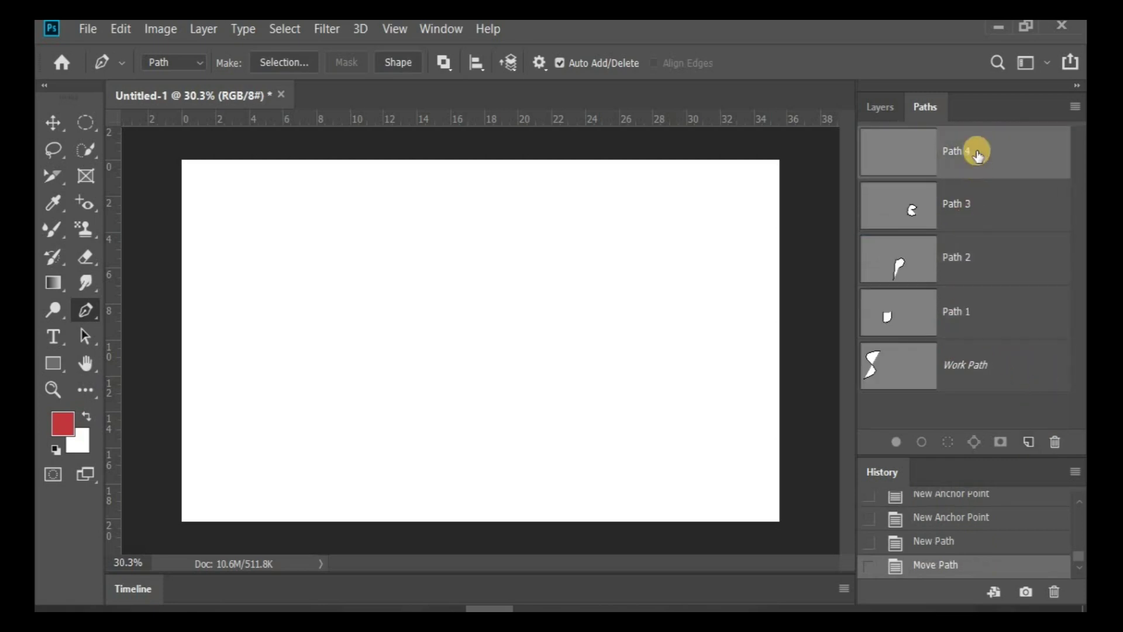
# Step: Draw a looped r-shaped curve in the empty path, to the right of the e position, and finish the path
pyautogui.click(960, 216)
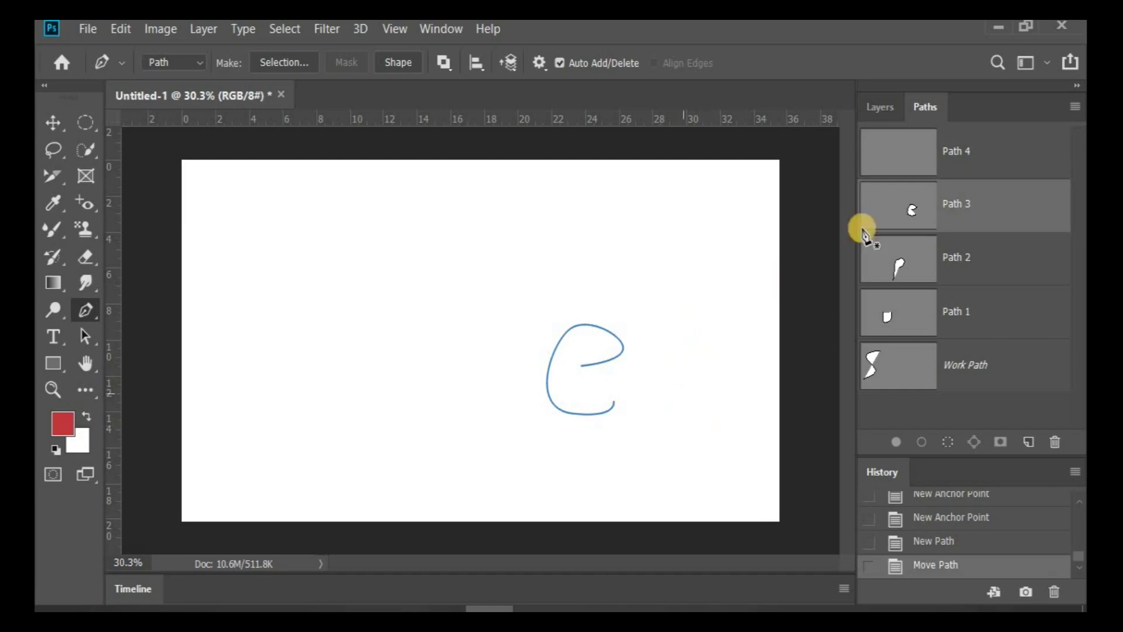
pyautogui.click(678, 330)
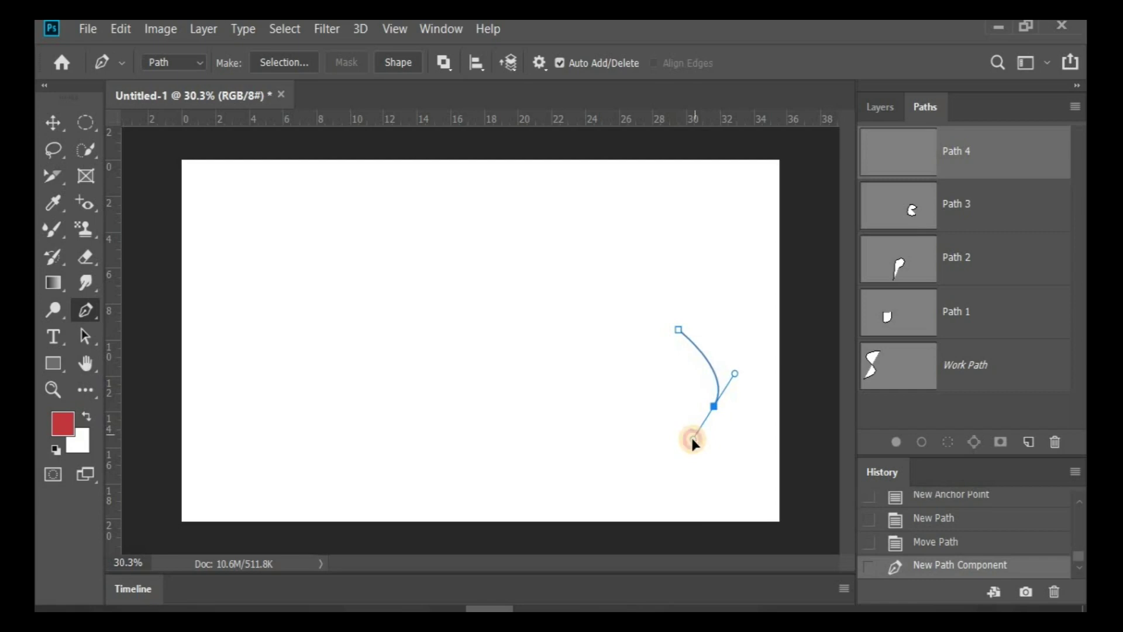
pyautogui.moveTo(691, 439); pyautogui.dragTo(692, 440)
pyautogui.moveTo(714, 366); pyautogui.dragTo(768, 320)
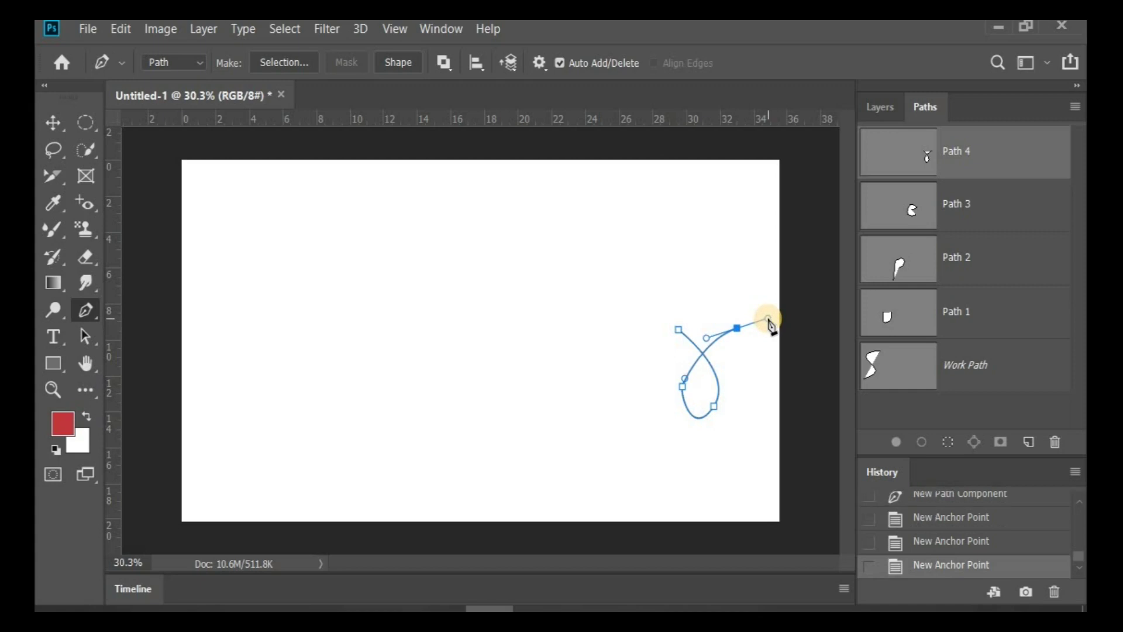
pyautogui.press('Return')
# Step: Check each letter path in turn, from the r-shaped one down to the S-shaped work path
pyautogui.click(924, 167)
pyautogui.click(921, 202)
pyautogui.click(913, 251)
pyautogui.click(909, 310)
pyautogui.click(899, 376)
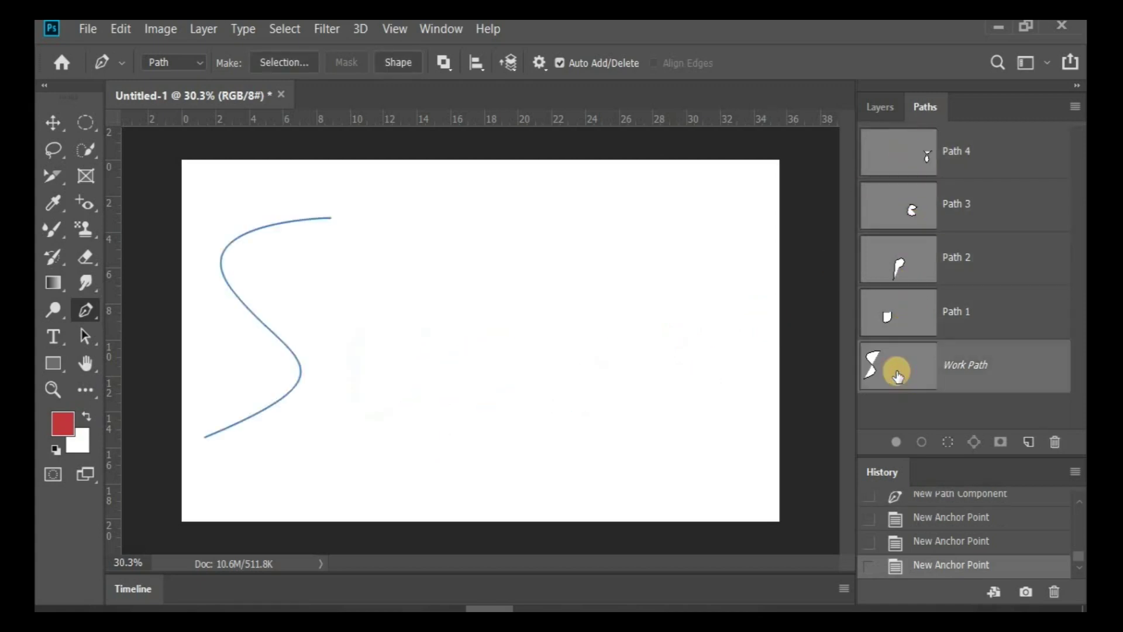
# Step: Try stroking the S-shaped work path with the Mixer Brush Tool on Layer 2, and undo the stroke
pyautogui.rightClick(883, 362)
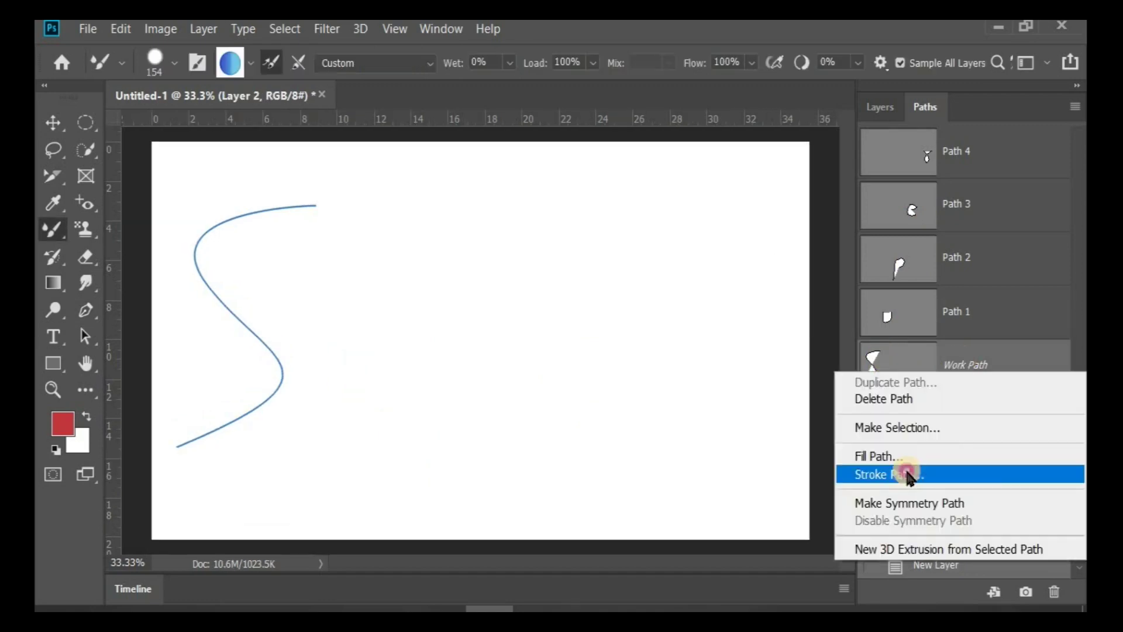
pyautogui.click(908, 471)
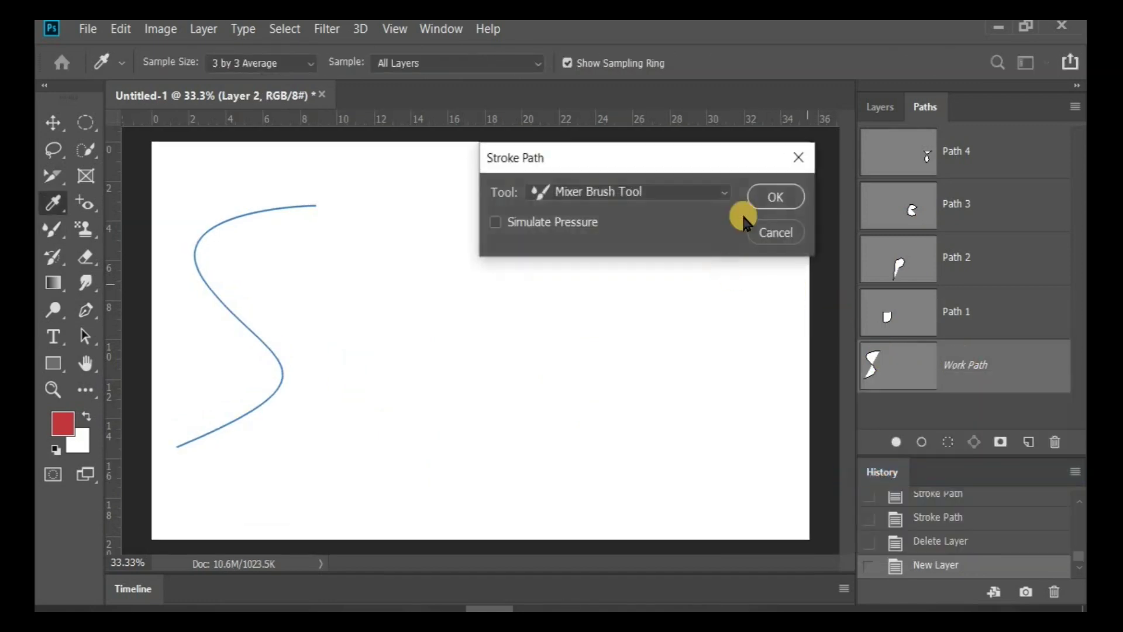
pyautogui.click(778, 194)
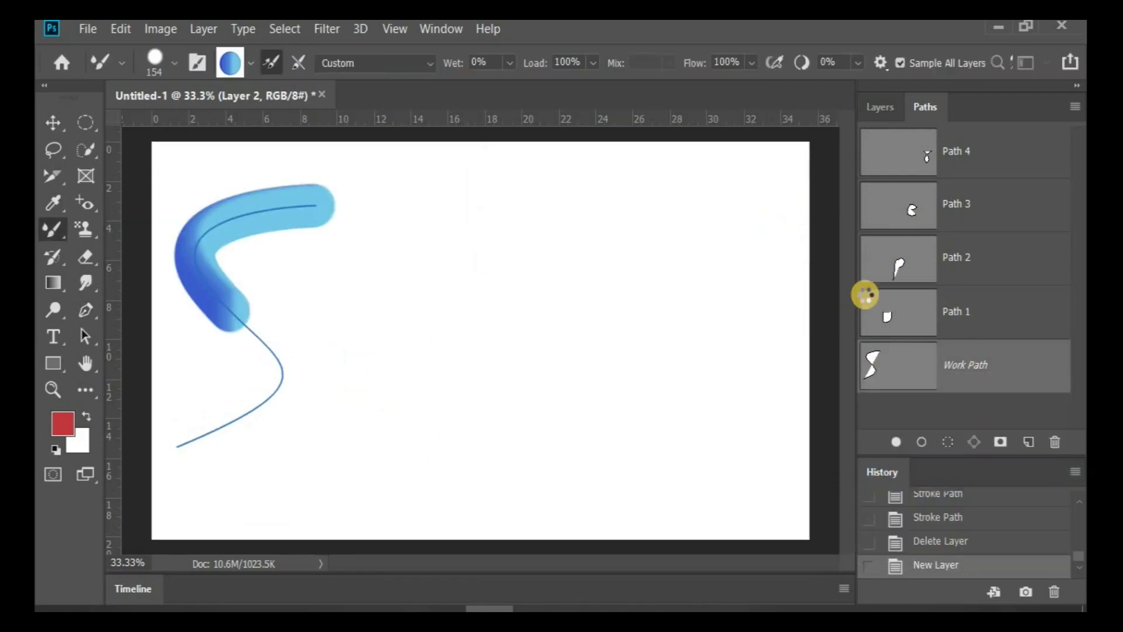
pyautogui.hotkey('ctrl', 'z')
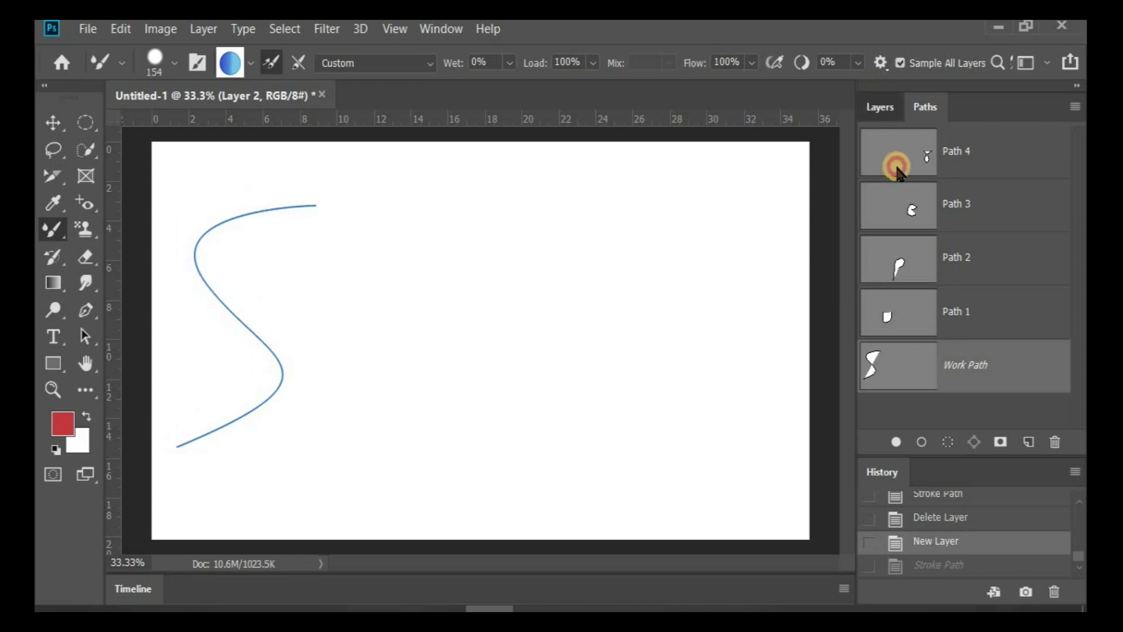
# Step: Show Layer 1 and load the Mixer Brush from the brighter blue gradient circle
pyautogui.click(880, 107)
pyautogui.click(875, 305)
pyautogui.click(994, 299)
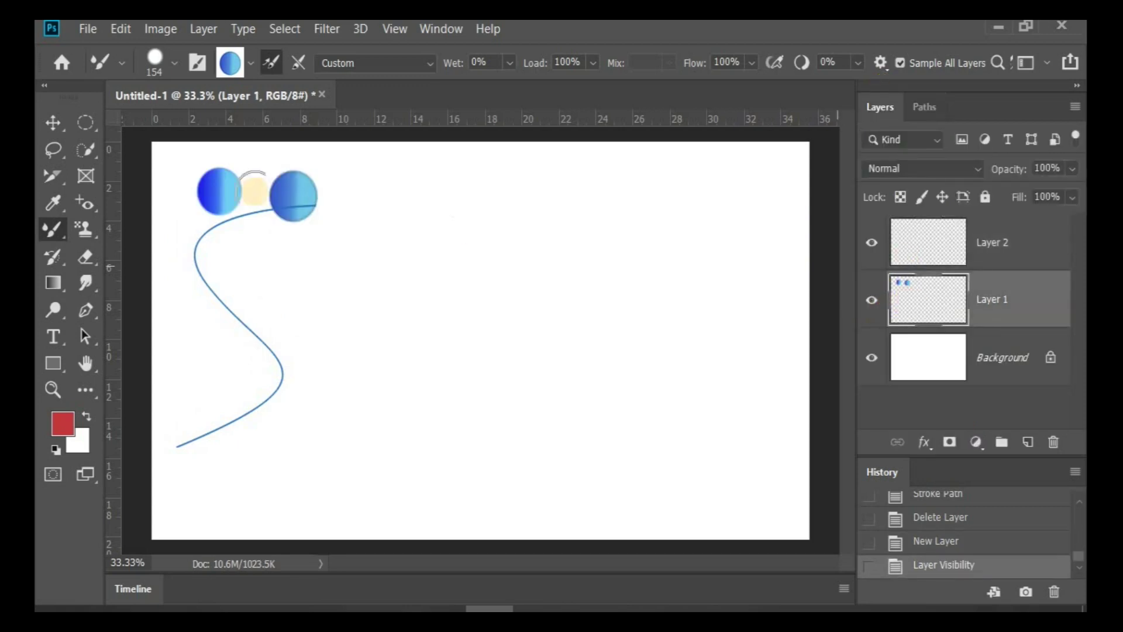
pyautogui.scroll(5, 202, 177)
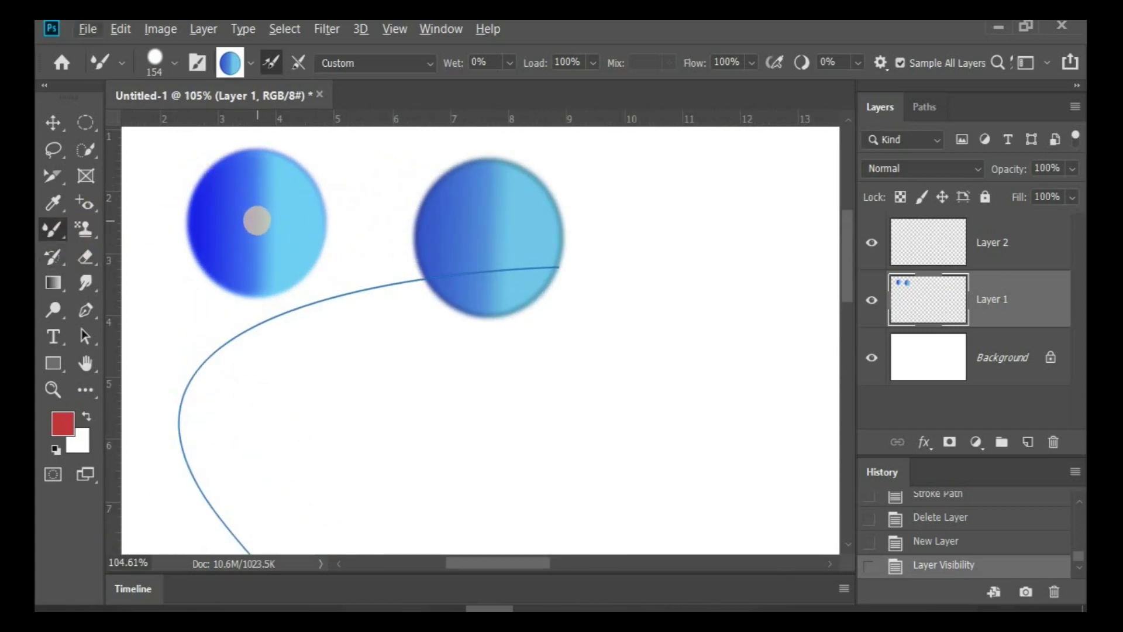
pyautogui.click(257, 221)
pyautogui.scroll(-4, 303, 196)
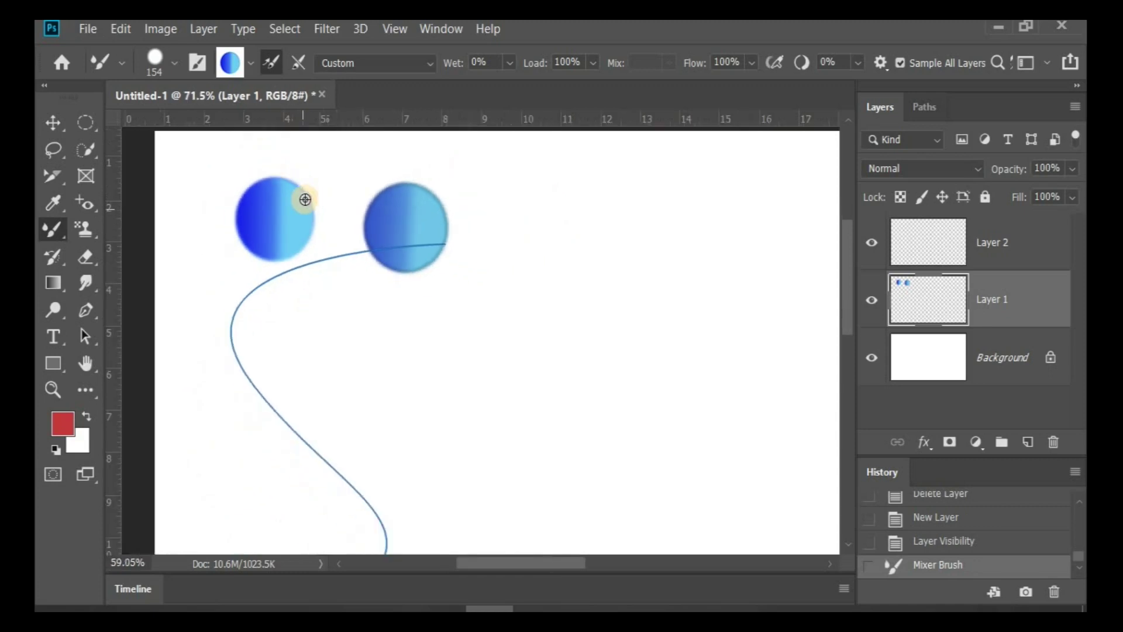
# Step: Hide Layer 1 and stroke the S-shaped work path on Layer 2 with the Mixer Brush Tool
pyautogui.click(872, 301)
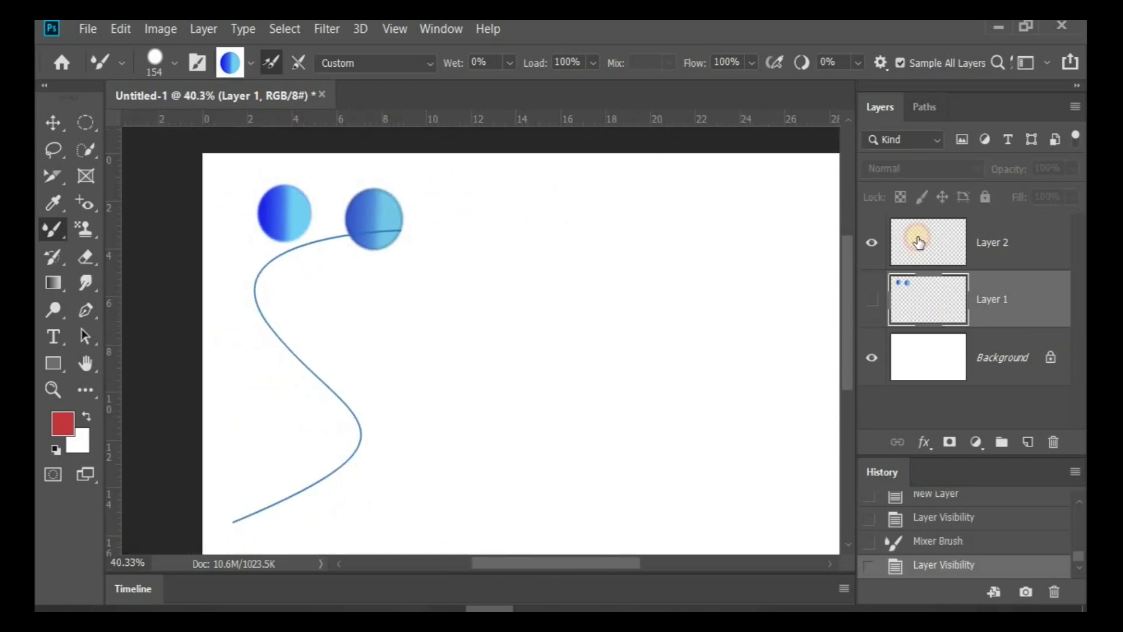
pyautogui.click(916, 240)
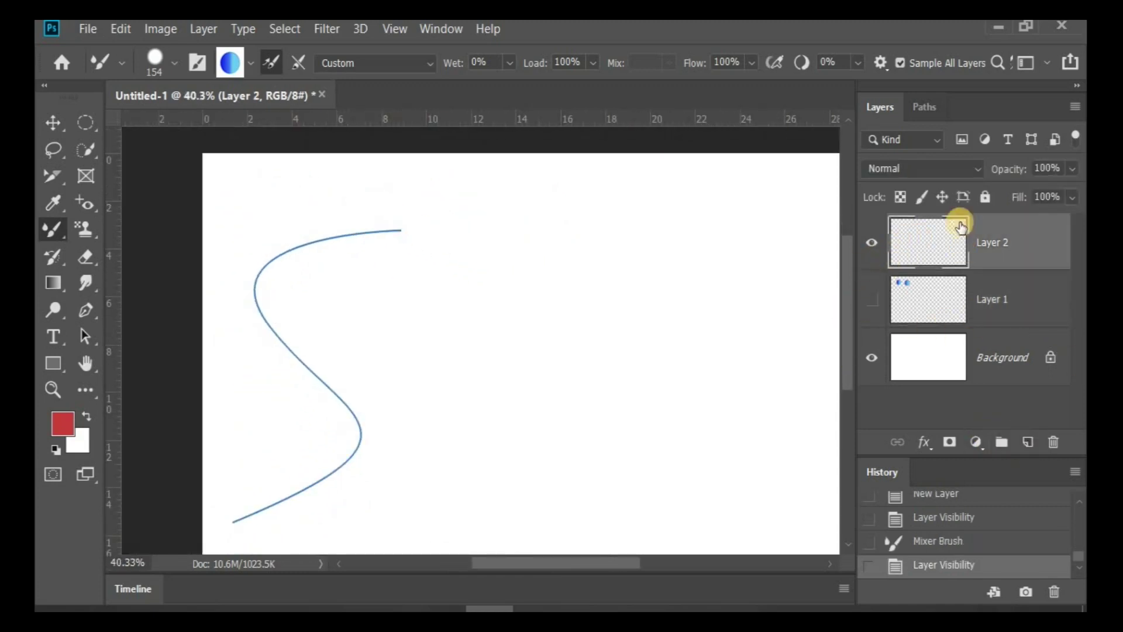
pyautogui.click(923, 106)
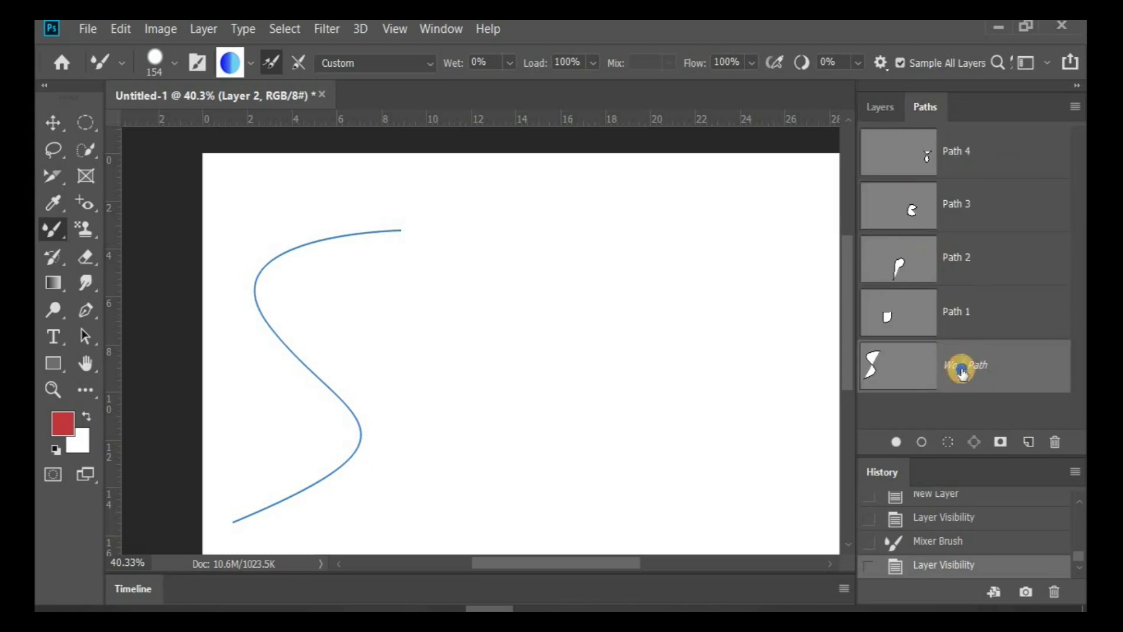
pyautogui.rightClick(962, 371)
pyautogui.click(928, 468)
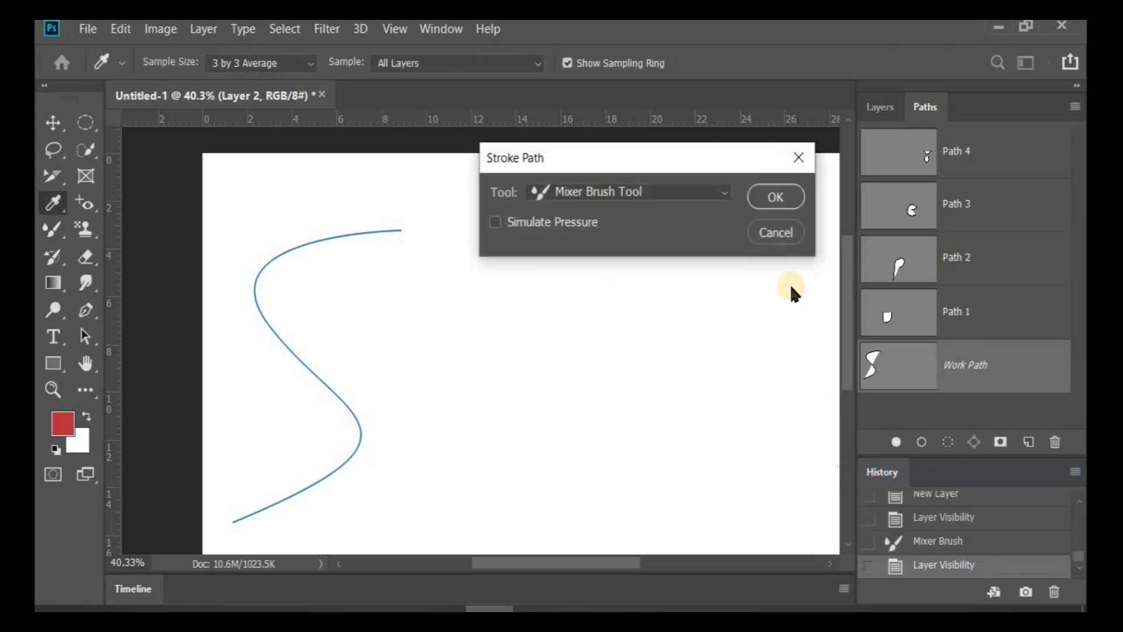
pyautogui.click(786, 204)
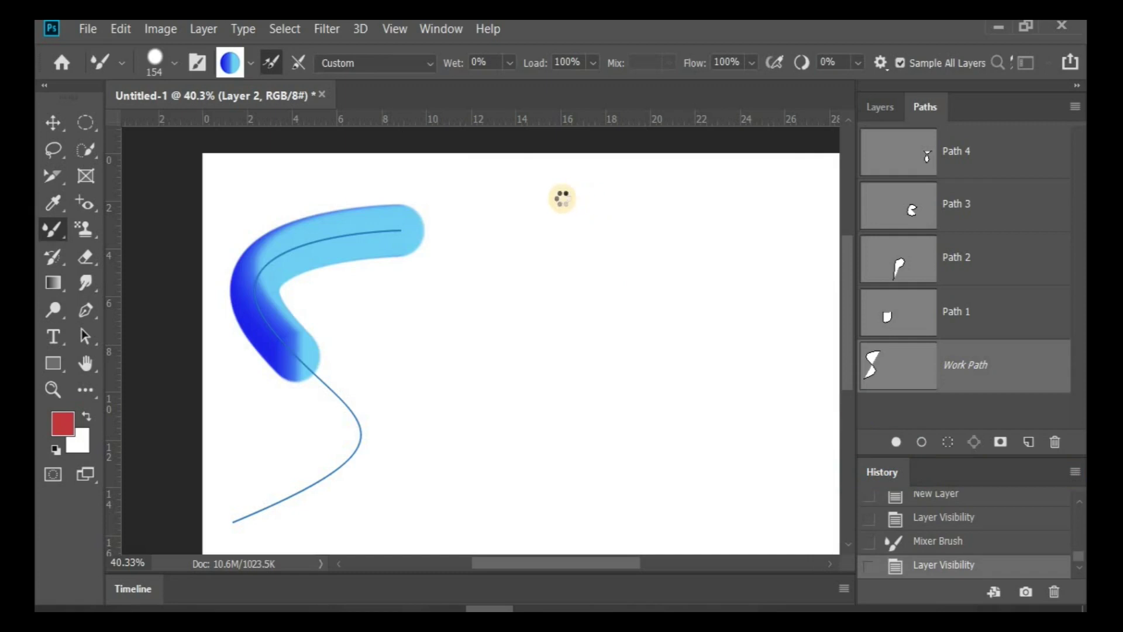
pyautogui.scroll(-1, 521, 174)
pyautogui.scroll(-3, 427, 178)
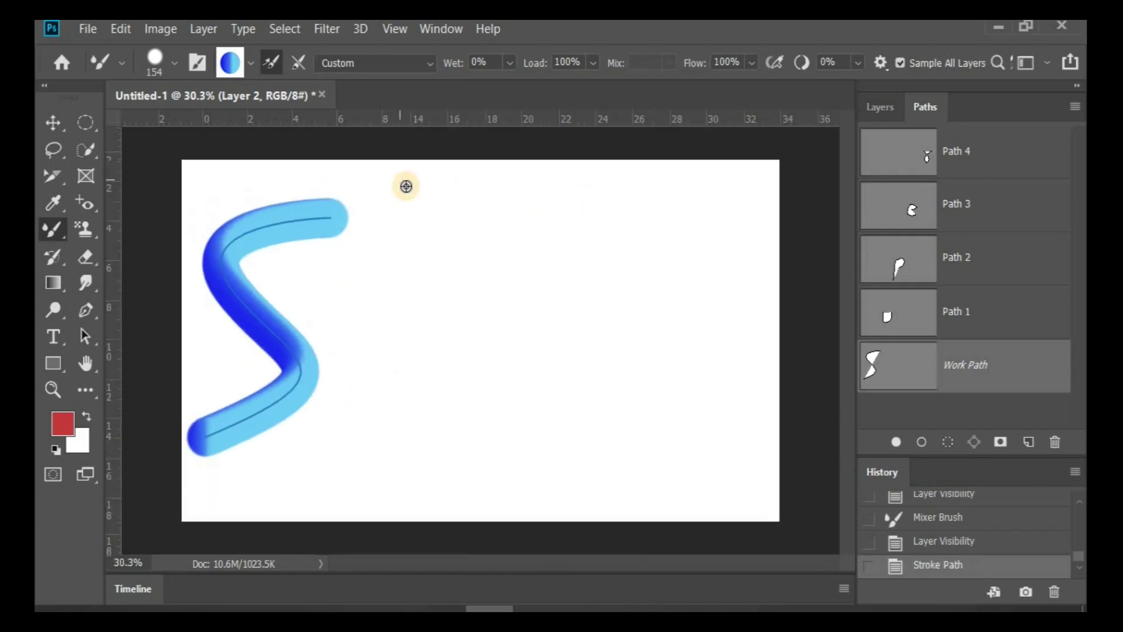
pyautogui.scroll(-1, 405, 186)
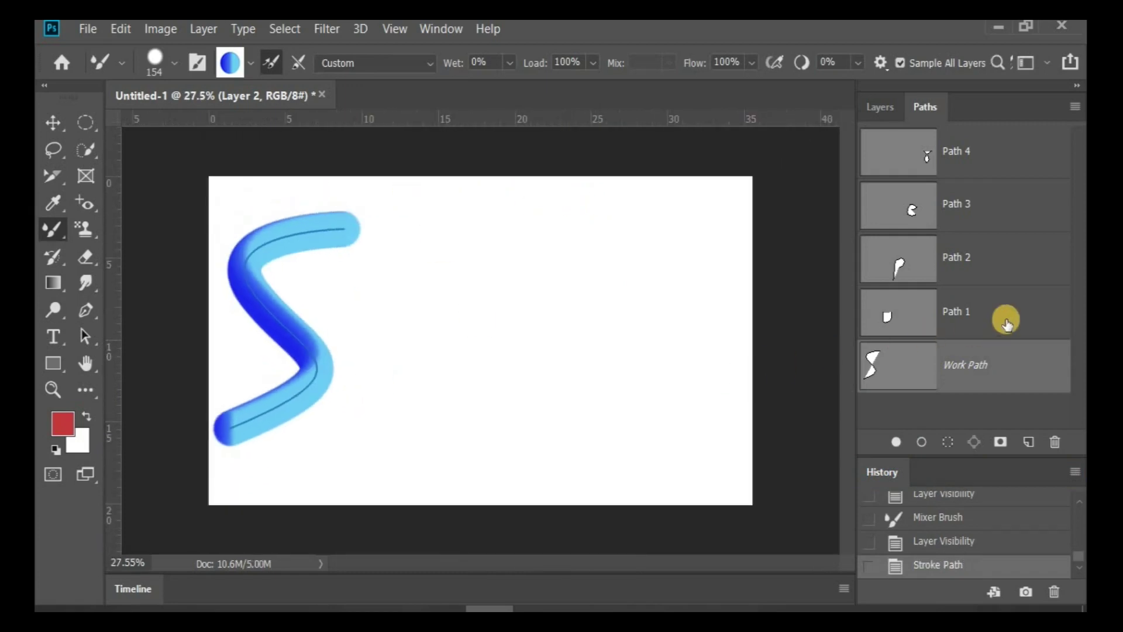
# Step: Delete Layer 1, which holds the two gradient circles
pyautogui.click(881, 108)
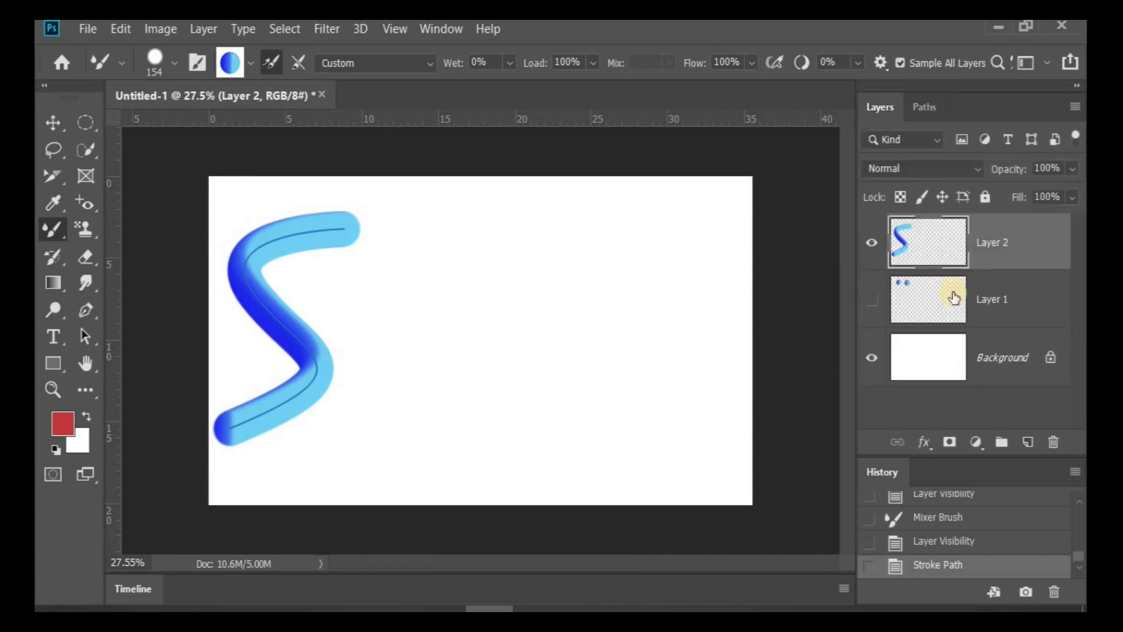
pyautogui.click(904, 302)
pyautogui.moveTo(960, 302); pyautogui.dragTo(1050, 440)
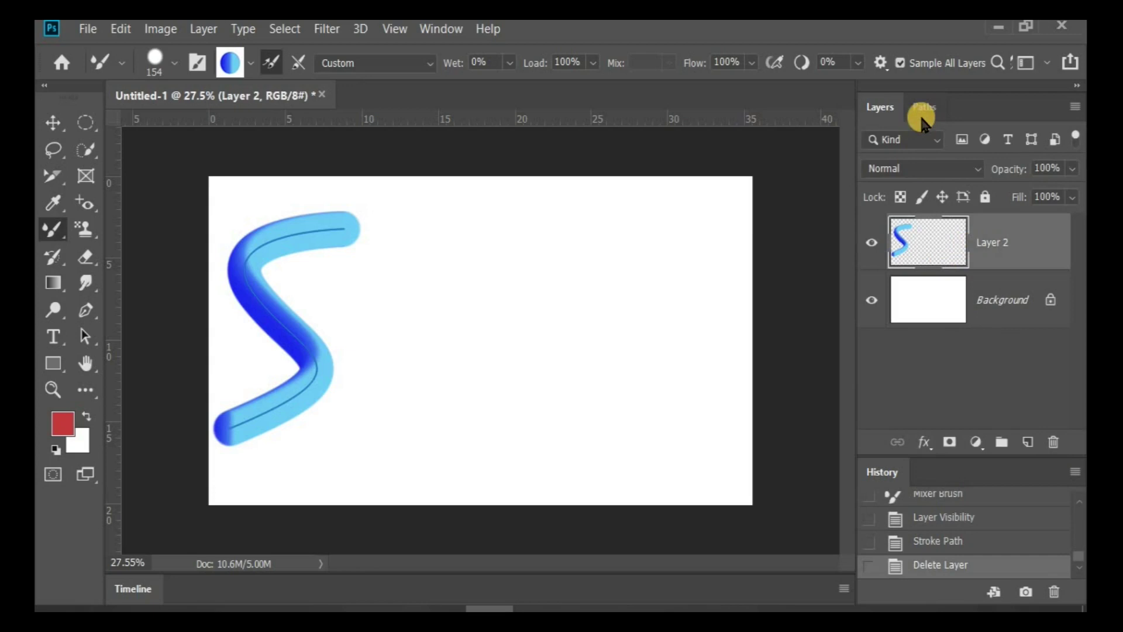
# Step: Add a layer above the S and stroke the u-shaped path on it with the Mixer Brush Tool
pyautogui.click(1028, 442)
pyautogui.click(971, 244)
pyautogui.click(926, 110)
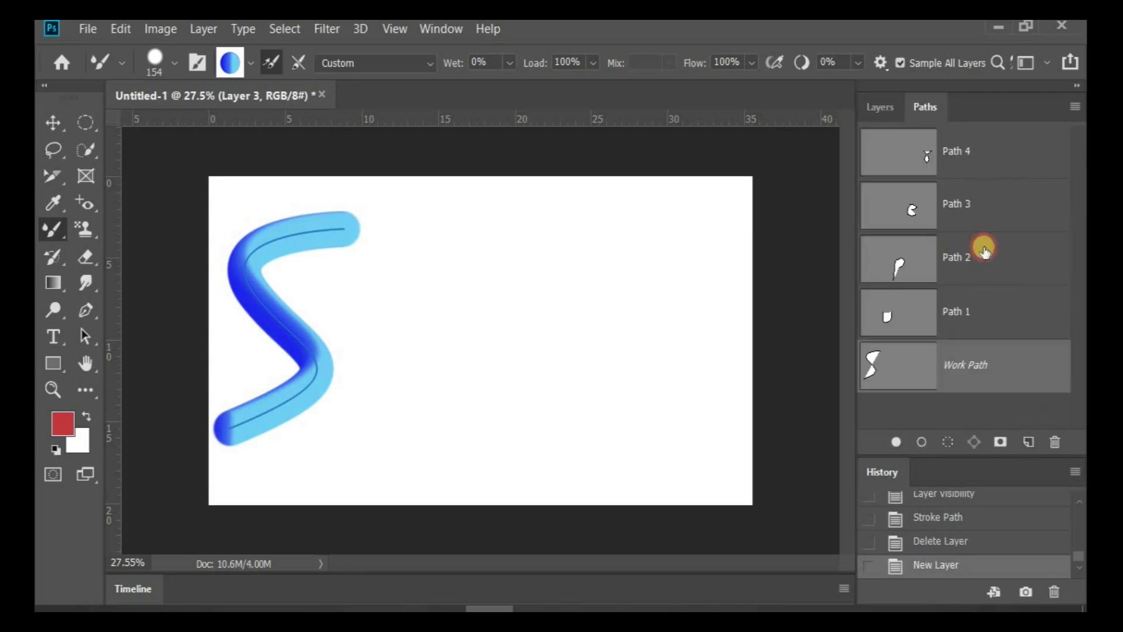
pyautogui.click(958, 317)
pyautogui.rightClick(985, 314)
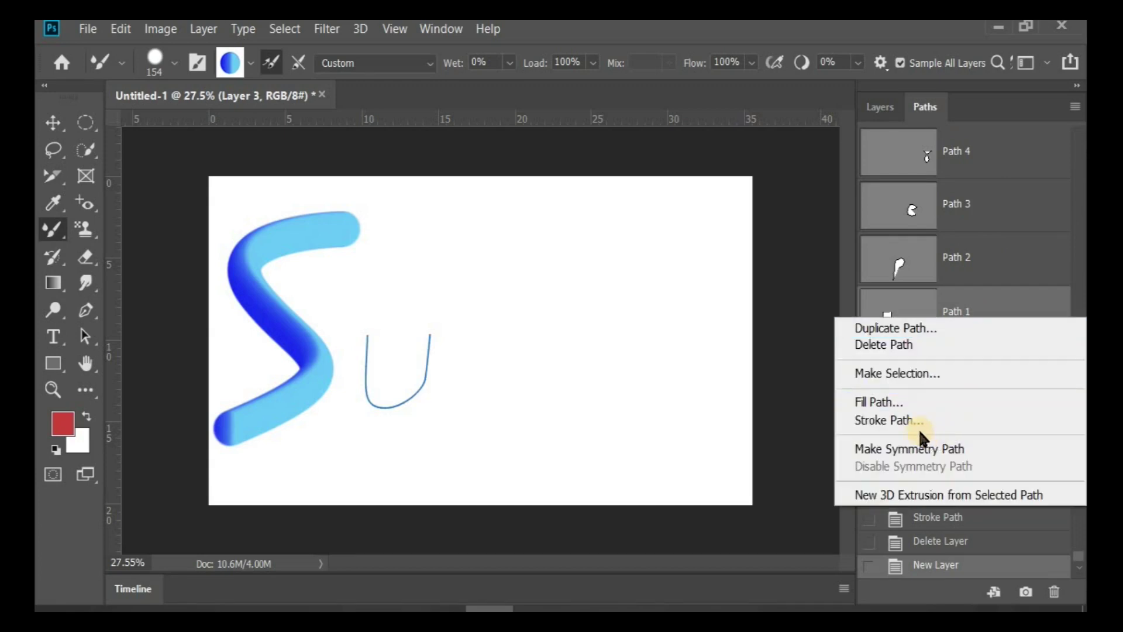
pyautogui.click(917, 421)
pyautogui.click(791, 195)
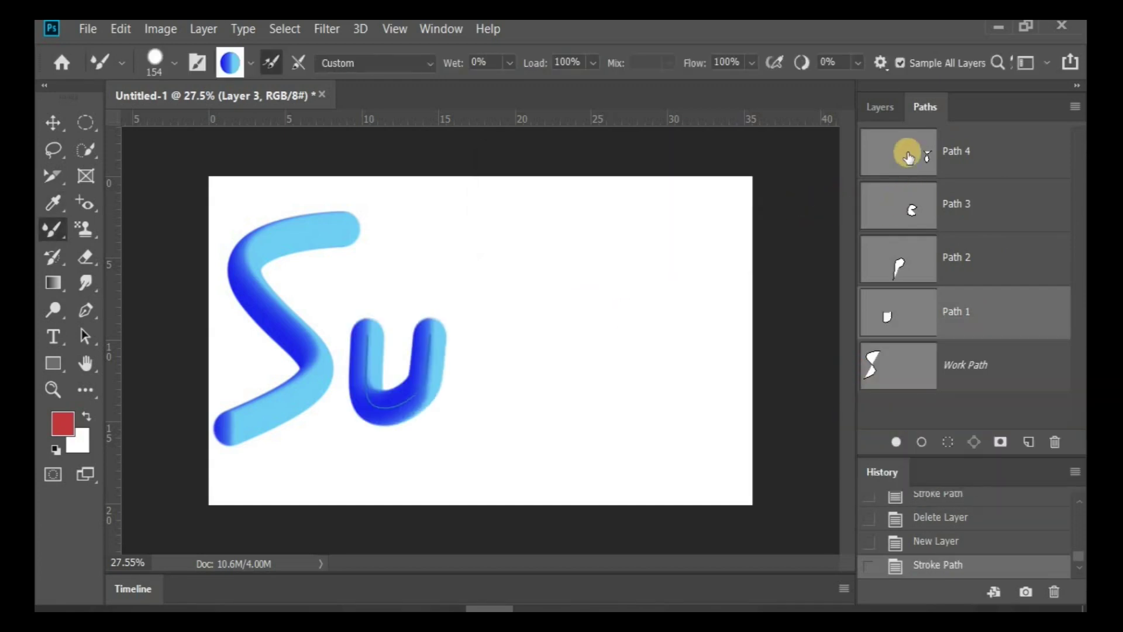
# Step: Add a layer above the u and stroke the p-shaped path on it with the Mixer Brush Tool
pyautogui.click(932, 255)
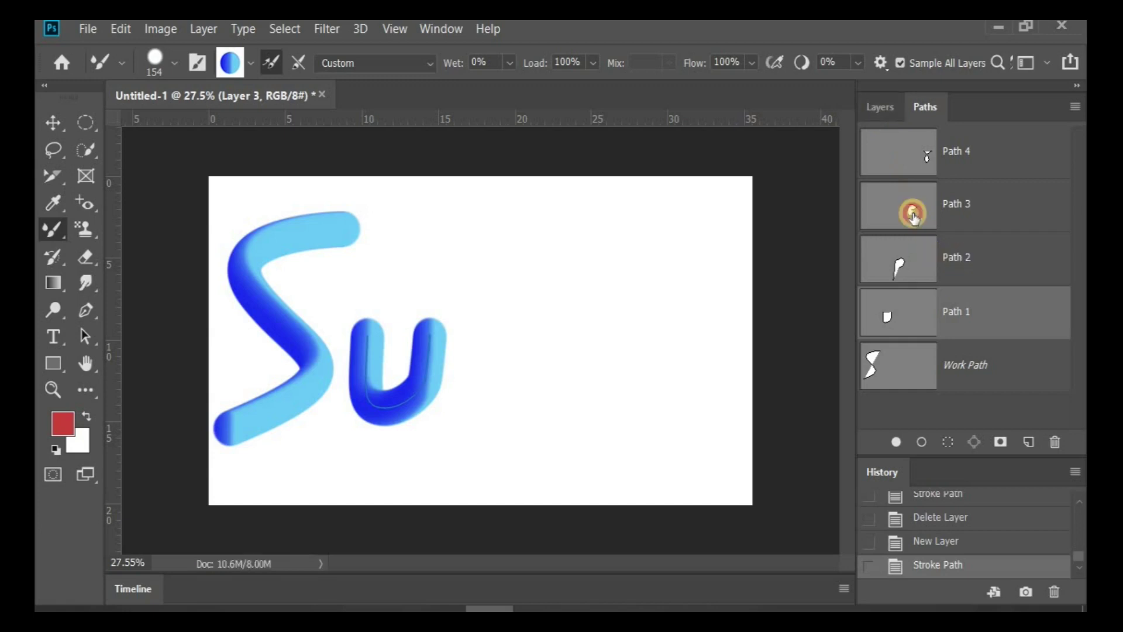
pyautogui.click(880, 107)
pyautogui.click(1030, 443)
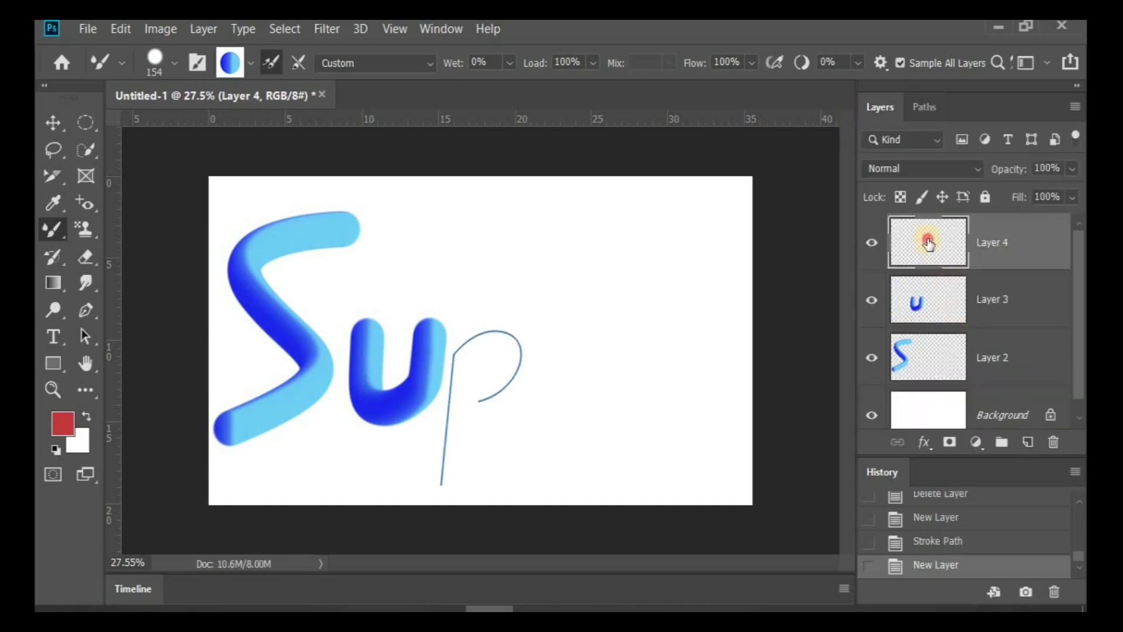
pyautogui.click(930, 109)
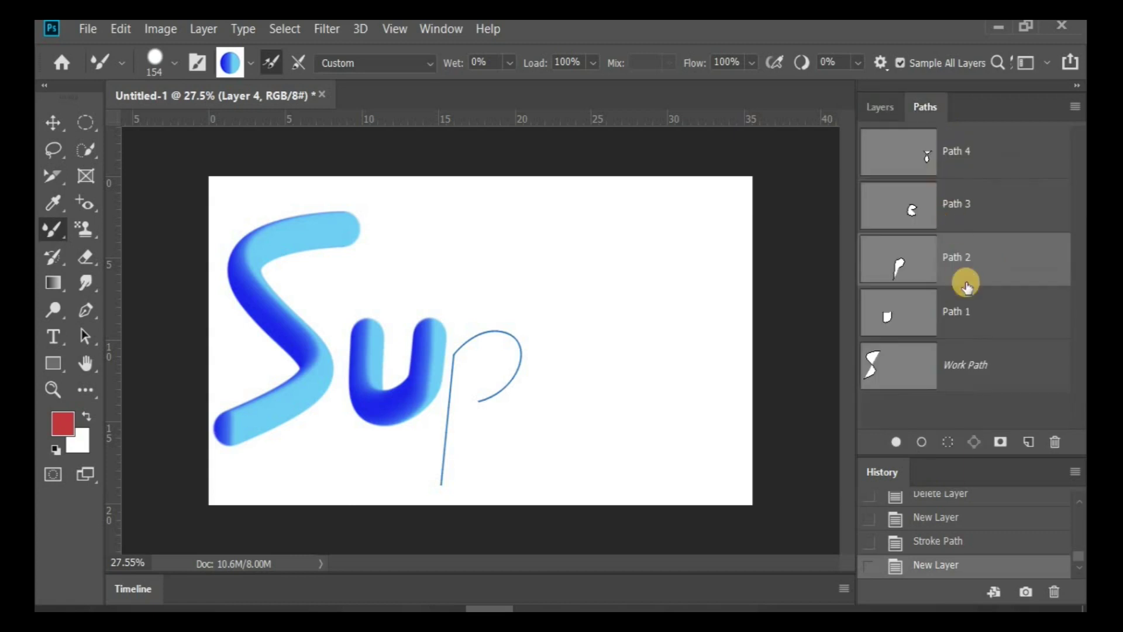
pyautogui.rightClick(965, 260)
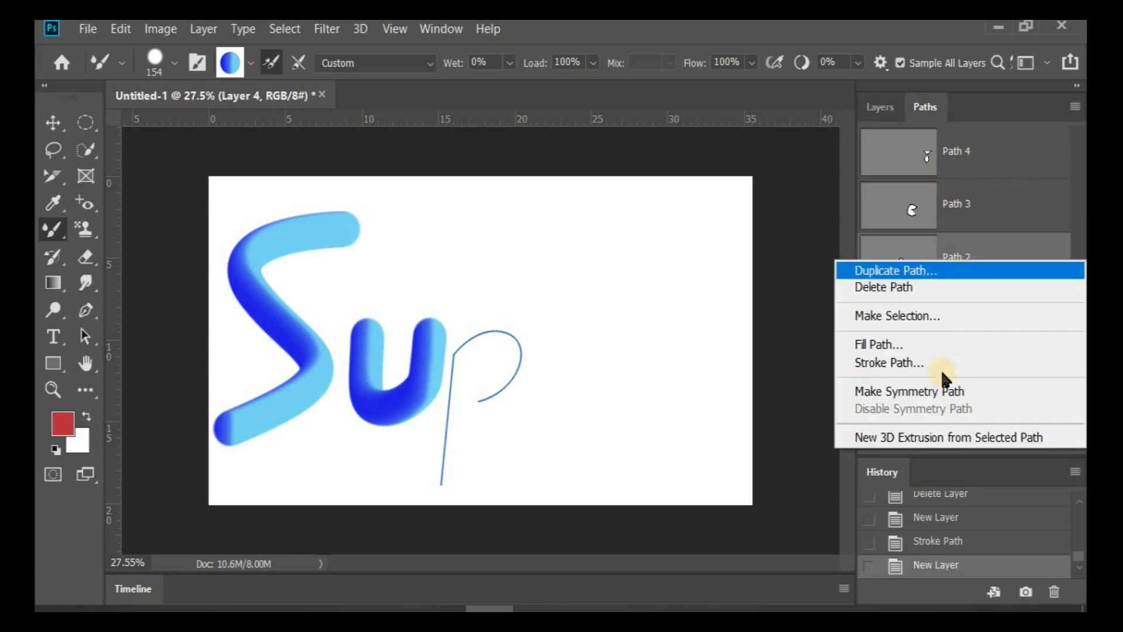
pyautogui.click(897, 361)
pyautogui.click(775, 199)
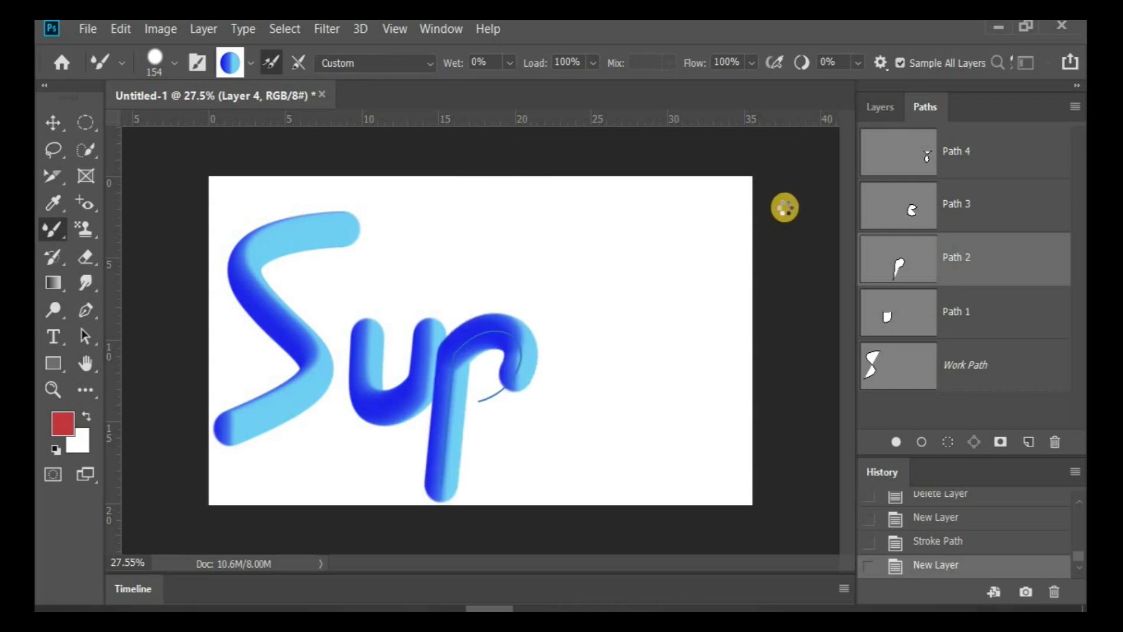
# Step: Add a layer above the p and stroke the e-shaped path on it with the Mixer Brush Tool
pyautogui.click(968, 205)
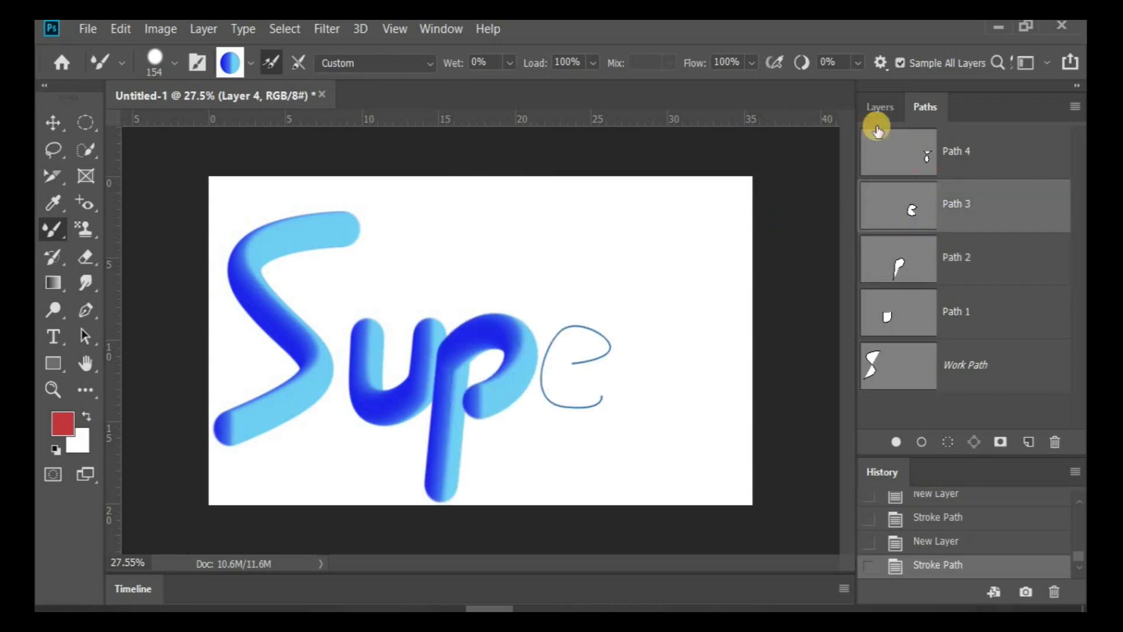
pyautogui.click(880, 107)
pyautogui.click(1027, 442)
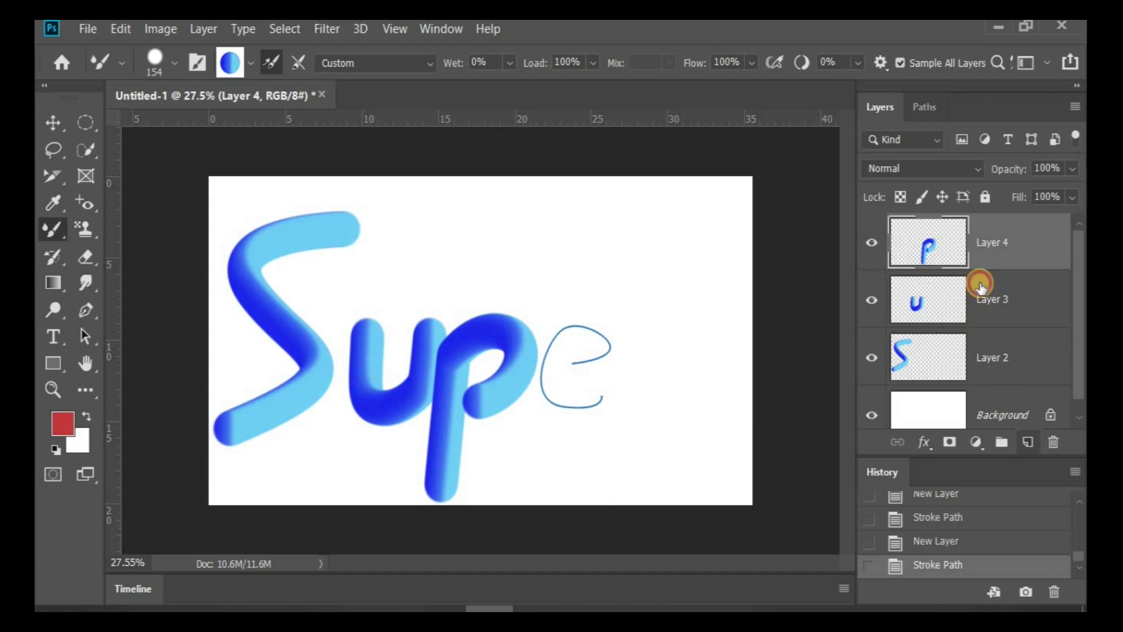
pyautogui.click(924, 107)
pyautogui.rightClick(961, 205)
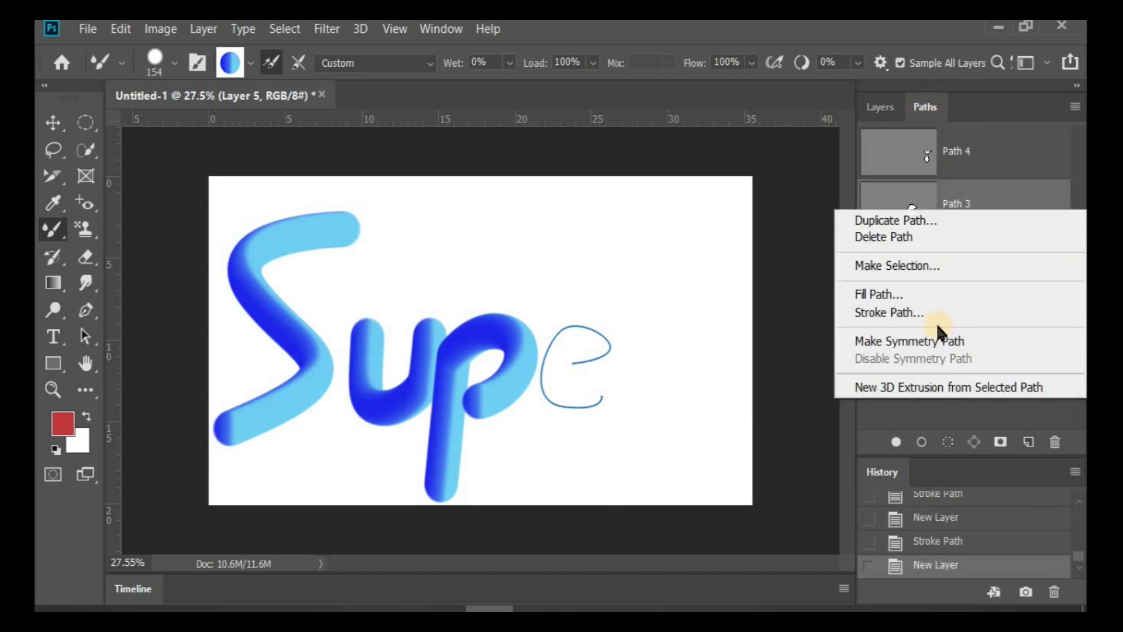
pyautogui.click(930, 310)
pyautogui.click(777, 199)
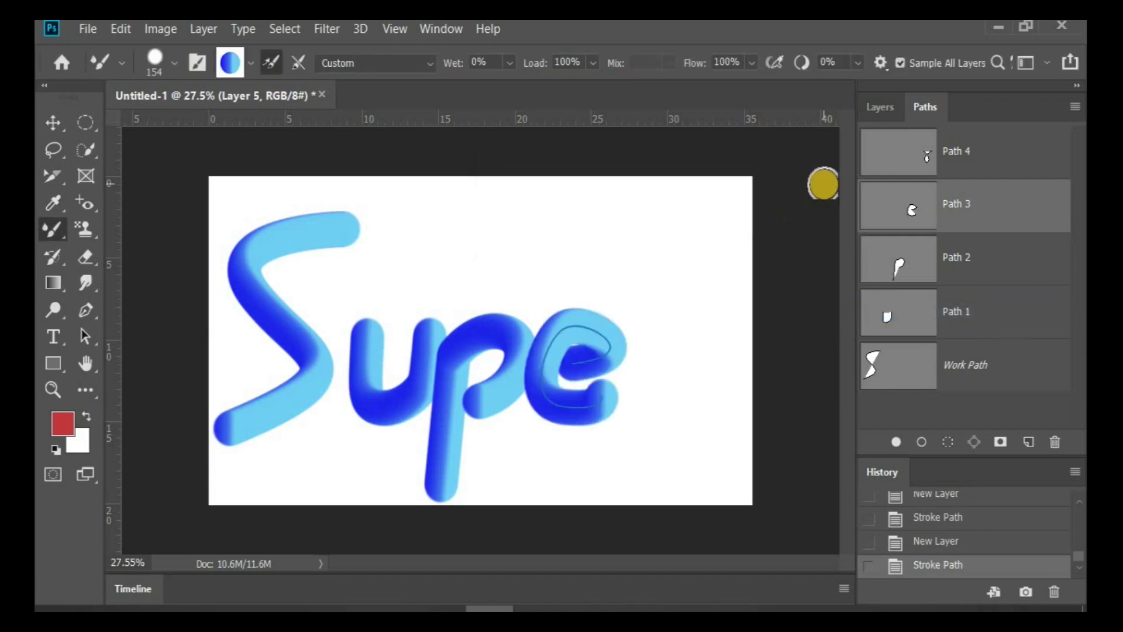
# Step: Add a layer above the e and stroke the r-shaped path on it with the Mixer Brush Tool
pyautogui.click(976, 168)
pyautogui.click(880, 108)
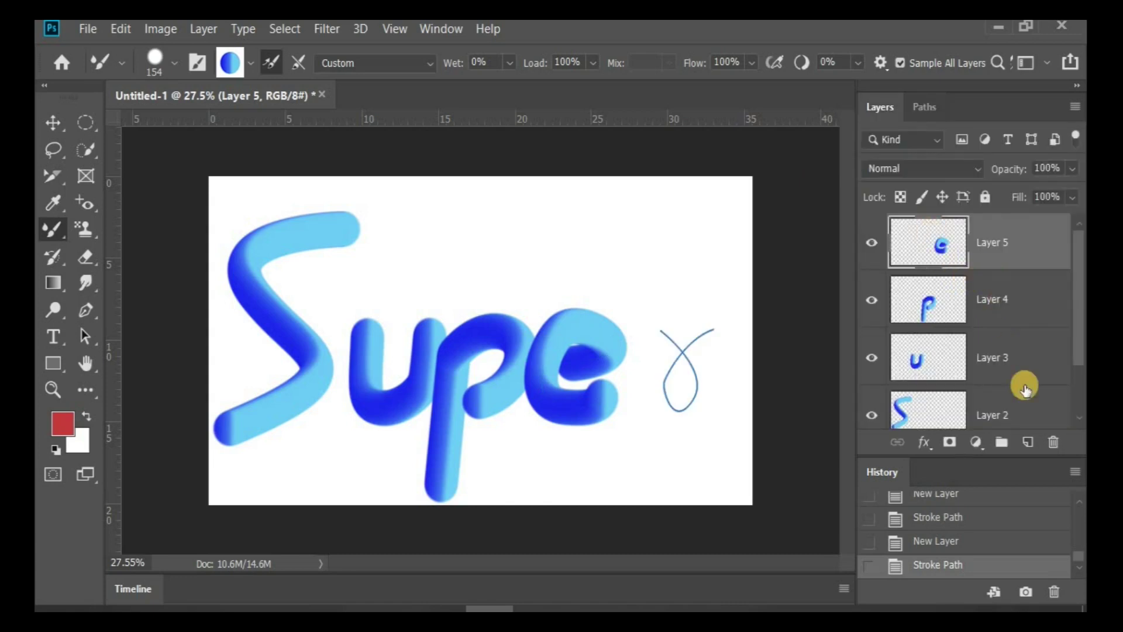
pyautogui.click(1029, 449)
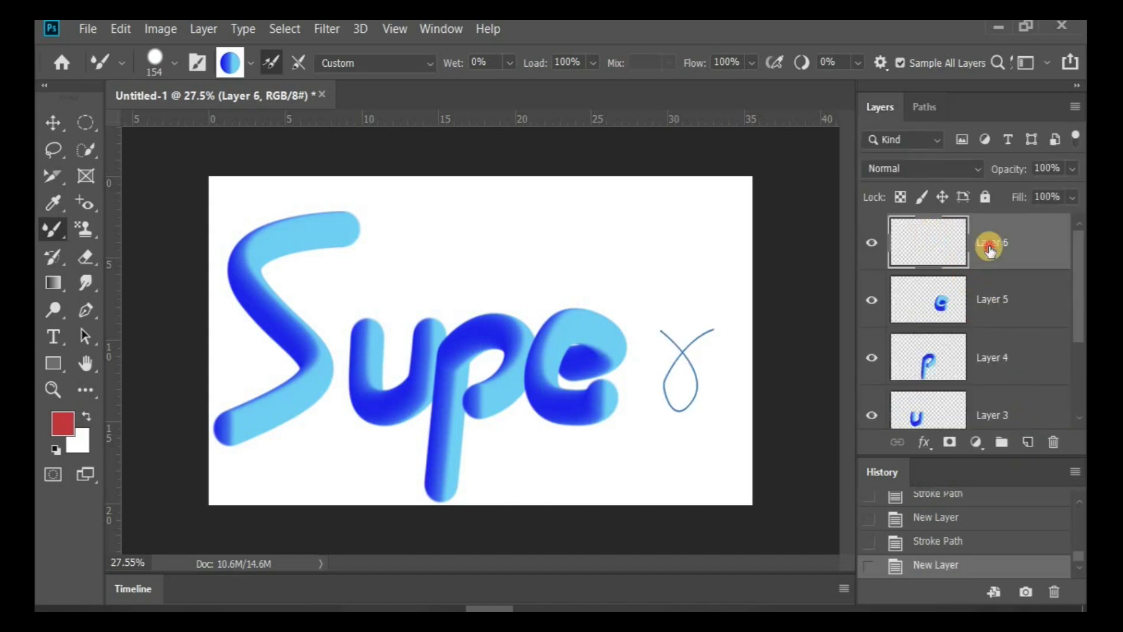
pyautogui.click(924, 107)
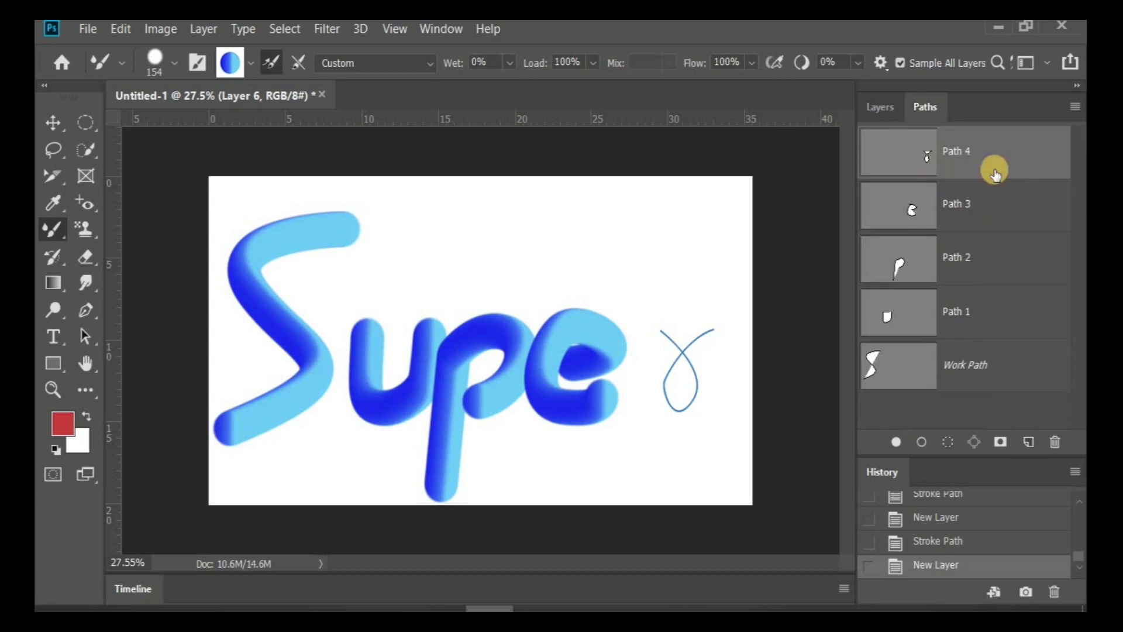
pyautogui.rightClick(964, 151)
pyautogui.click(938, 261)
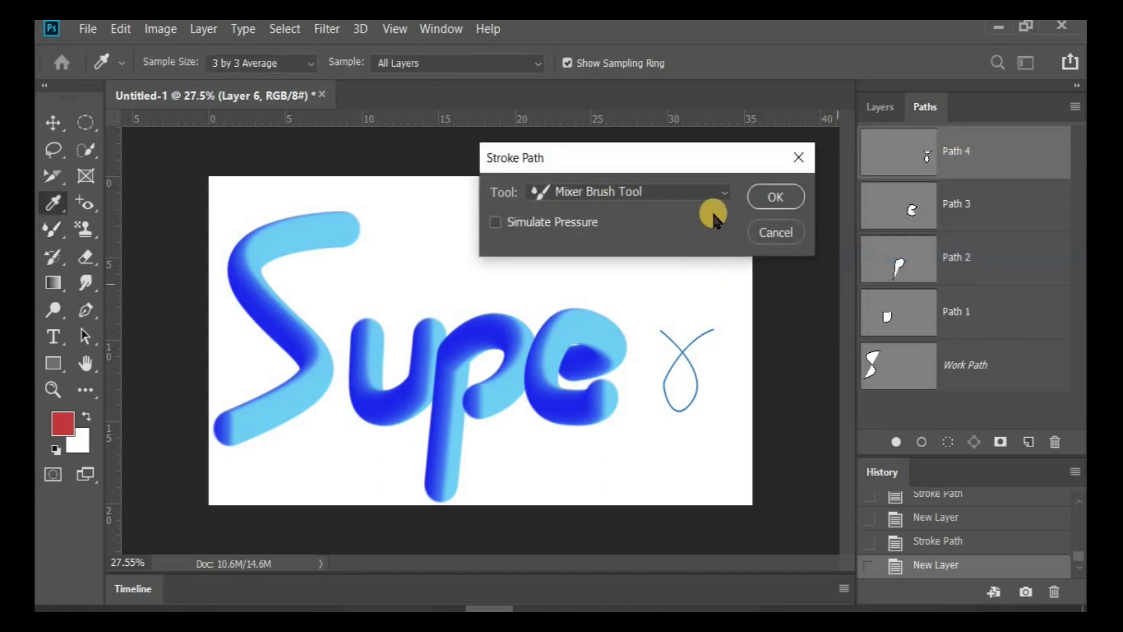
pyautogui.click(764, 198)
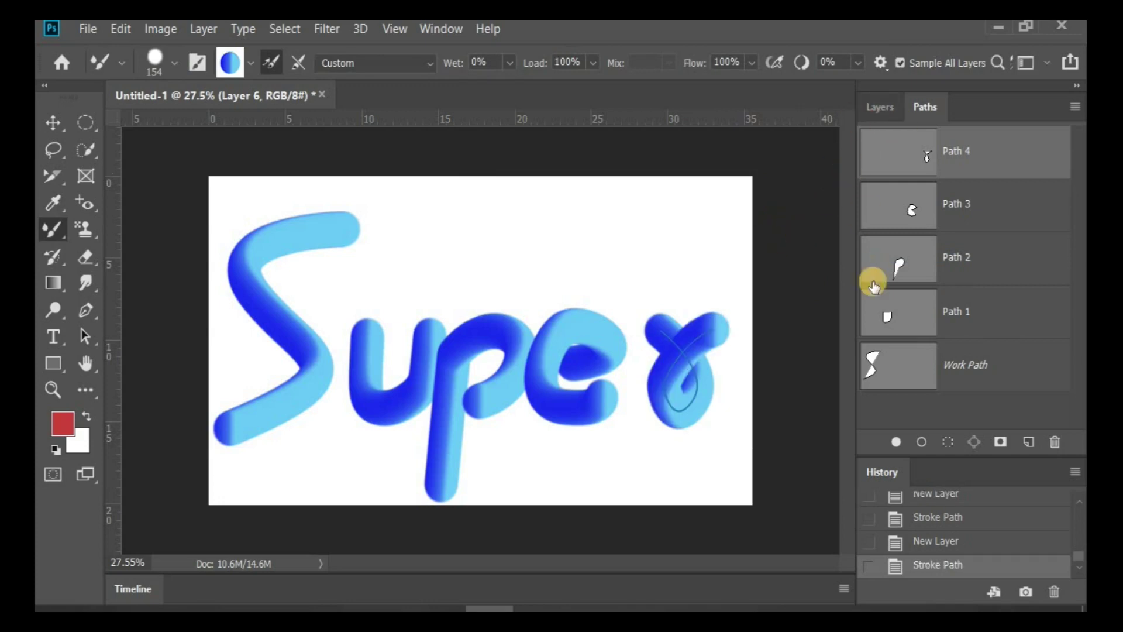
# Step: Delete Path 4 and all the remaining letter paths, including the Work Path
pyautogui.click(880, 108)
pyautogui.click(925, 109)
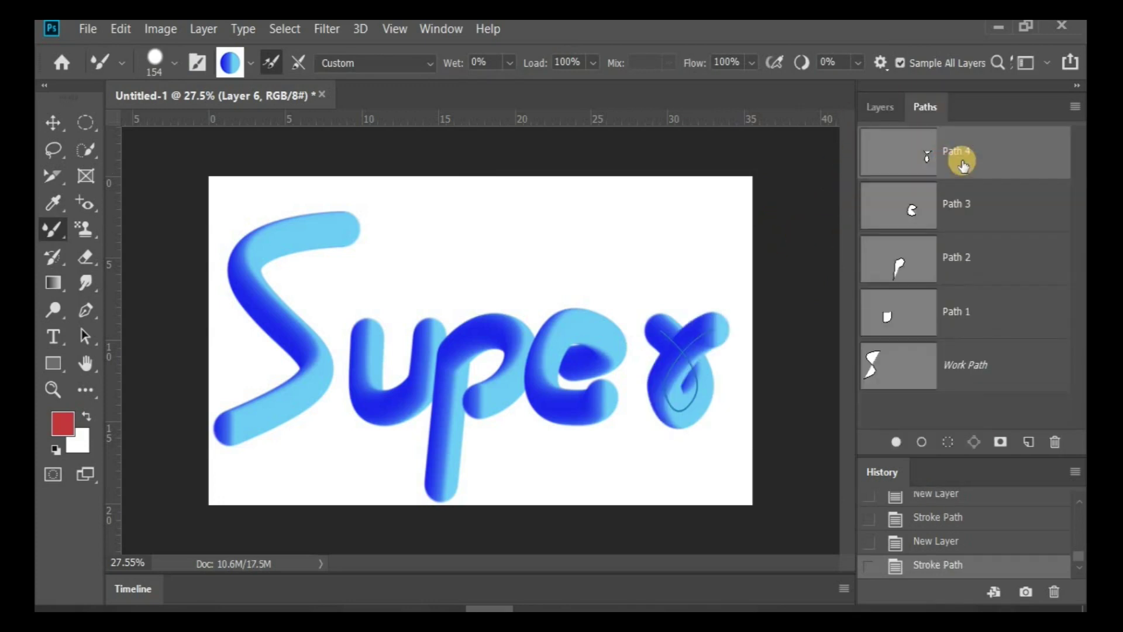
pyautogui.moveTo(966, 168); pyautogui.dragTo(1055, 442)
pyautogui.click(968, 159)
pyautogui.keyDown('ctrl'); pyautogui.click(971, 200); pyautogui.keyUp('ctrl')
pyautogui.keyDown('ctrl'); pyautogui.click(980, 247); pyautogui.keyUp('ctrl')
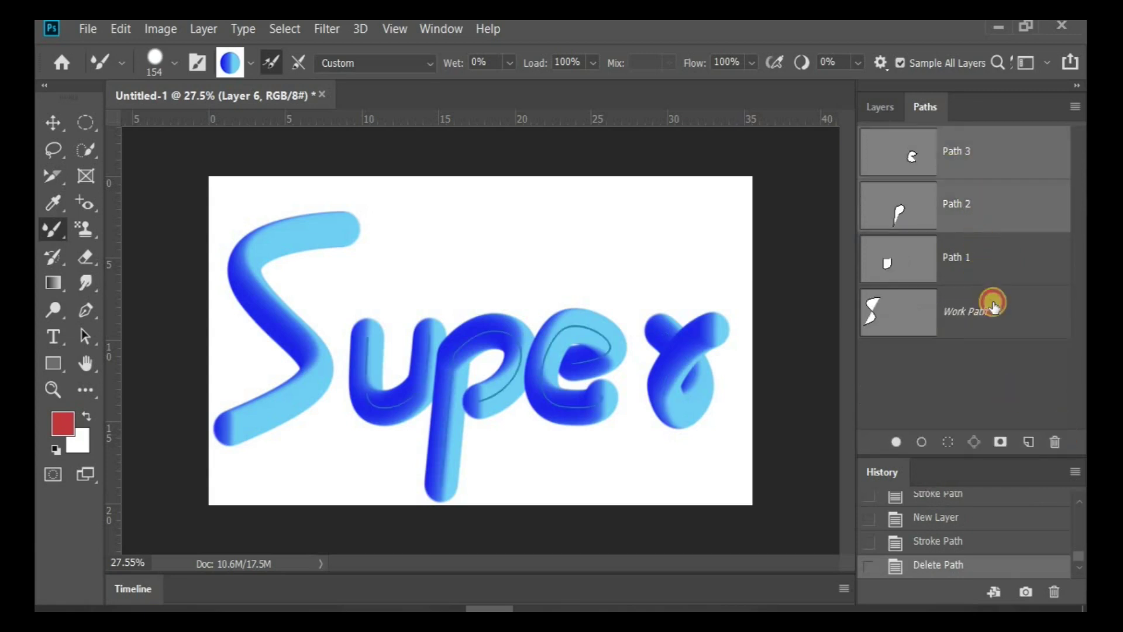
pyautogui.keyDown('ctrl'); pyautogui.click(993, 303); pyautogui.keyUp('ctrl')
pyautogui.moveTo(998, 282); pyautogui.dragTo(1055, 441)
pyautogui.click(881, 108)
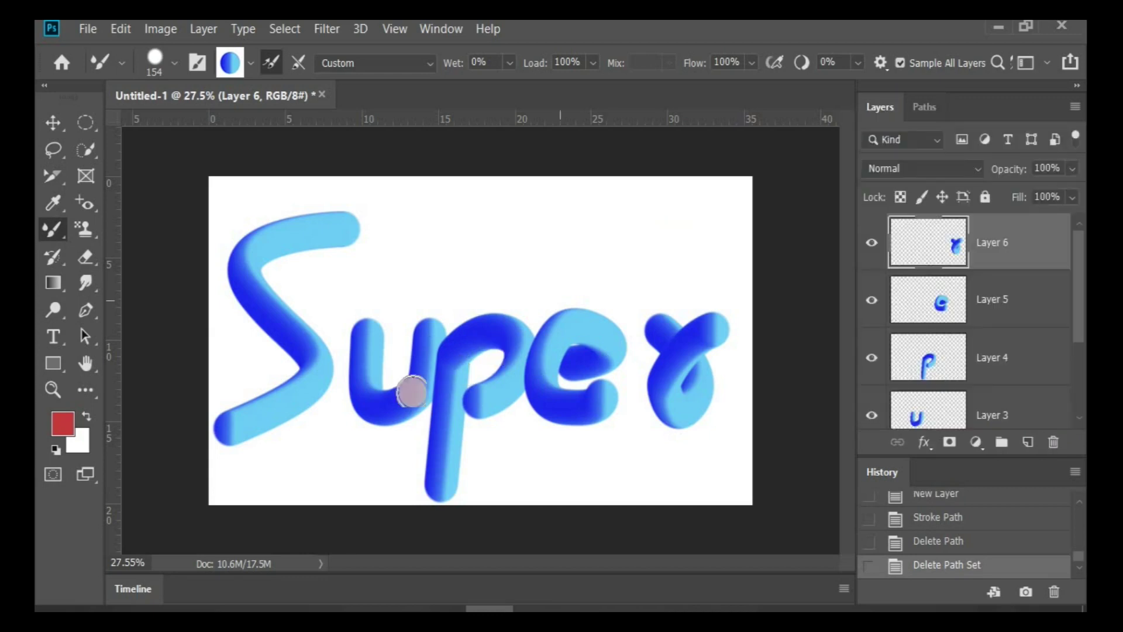
# Step: Even out the letter spacing by moving the u slightly left and the e and p slightly right
pyautogui.hotkey('ctrl', '-')
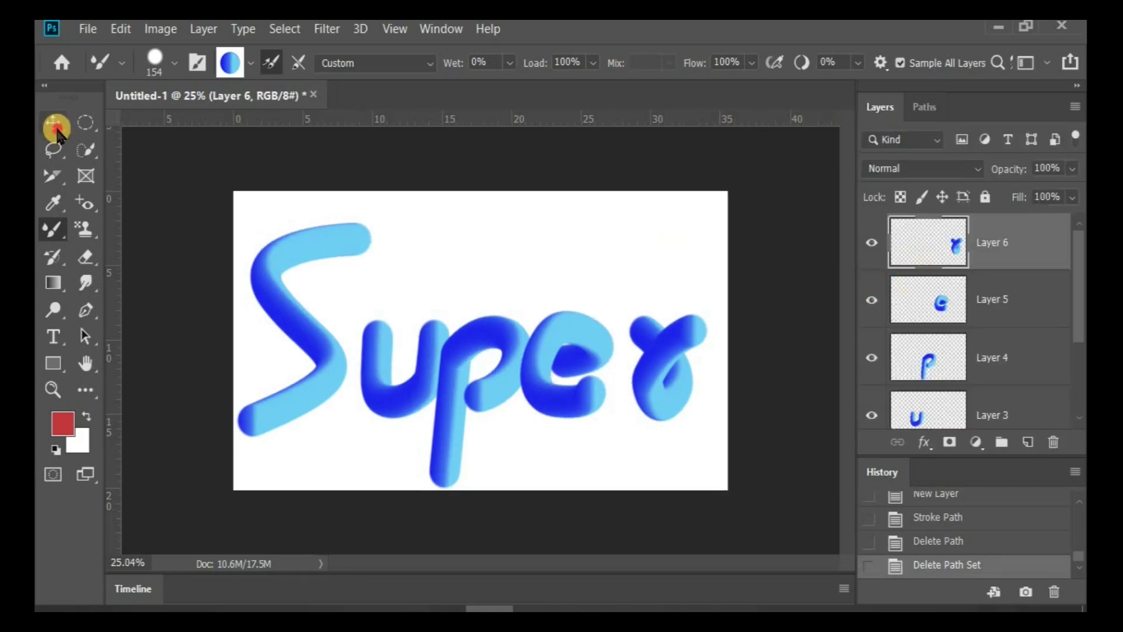
pyautogui.click(53, 122)
pyautogui.click(386, 394)
pyautogui.moveTo(386, 397); pyautogui.dragTo(375, 401)
pyautogui.moveTo(544, 388); pyautogui.dragTo(556, 398)
pyautogui.moveTo(646, 396); pyautogui.dragTo(629, 415)
pyautogui.click(468, 389)
pyautogui.scroll(6, 463, 415)
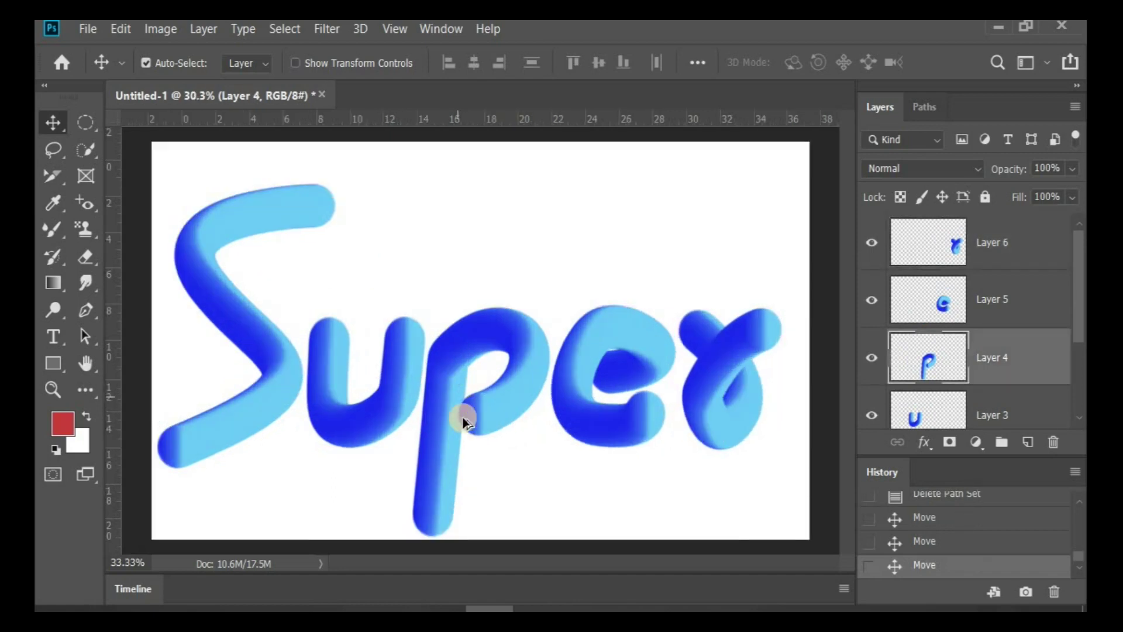
pyautogui.moveTo(507, 404); pyautogui.dragTo(517, 404)
pyautogui.scroll(3, 457, 358)
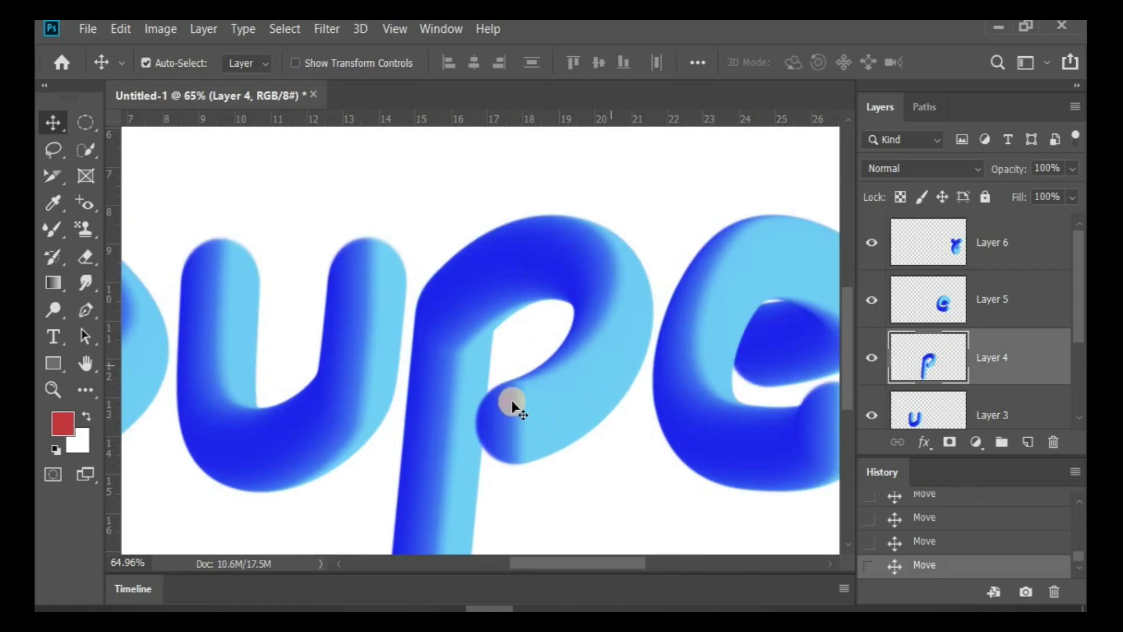
pyautogui.scroll(-4, 432, 184)
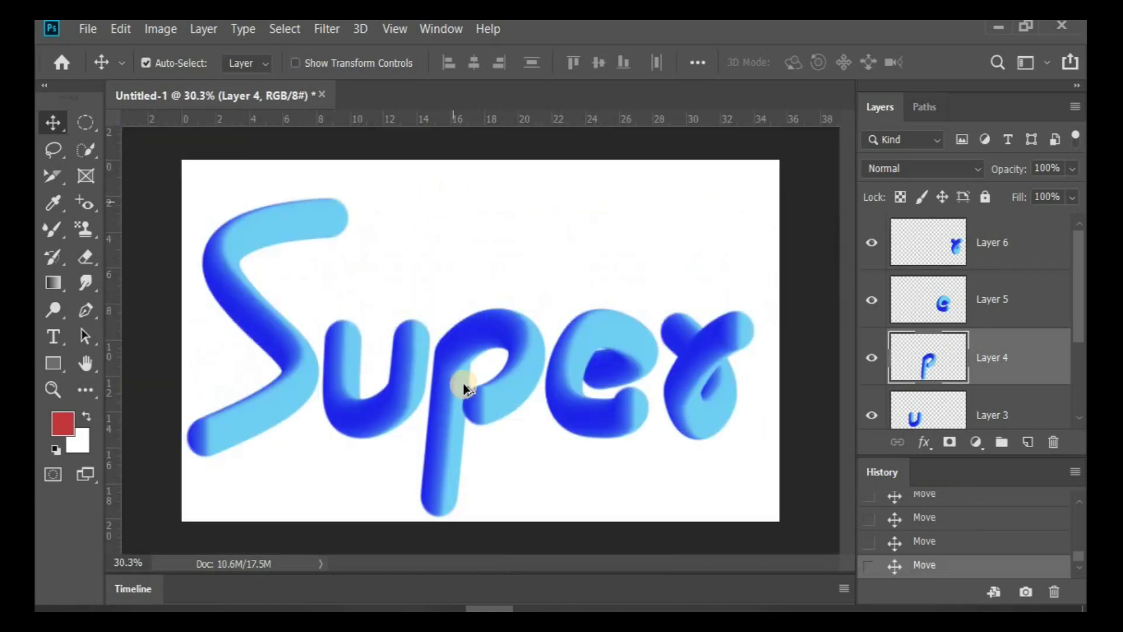